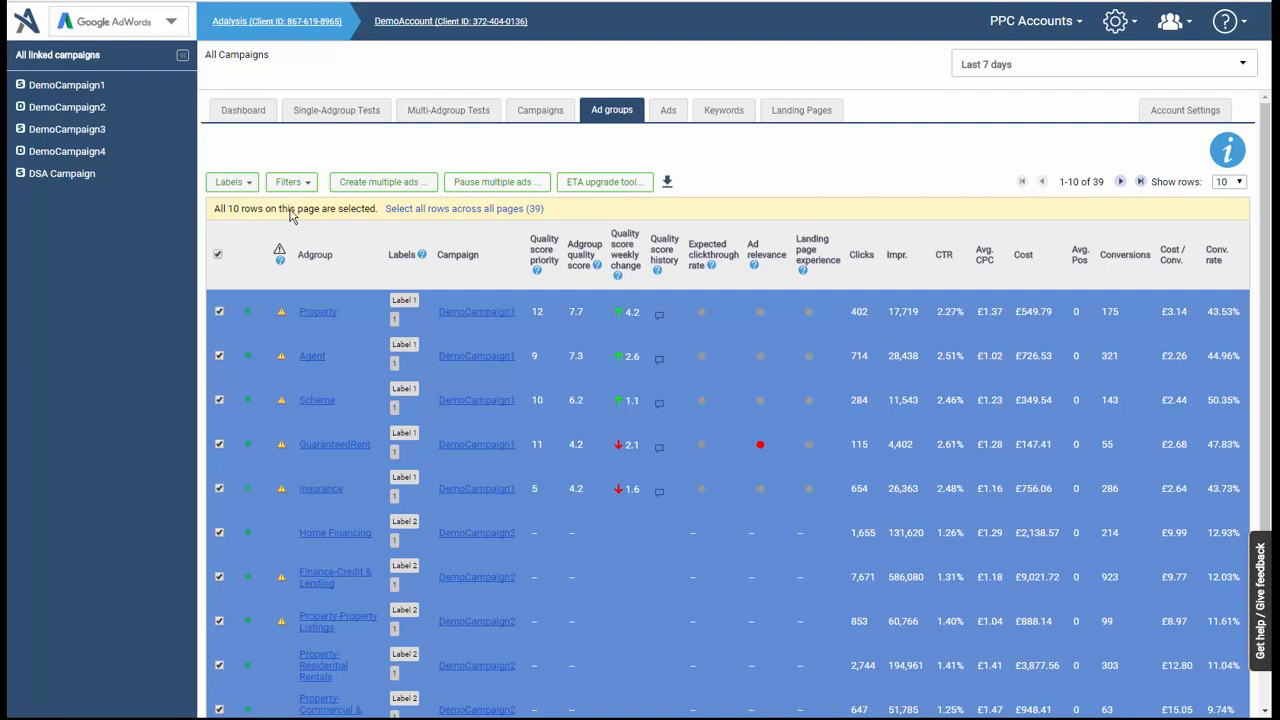
# Filter the ad groups to those whose active ads do not contain "this line" in Headline 2
pyautogui.click(289, 188)
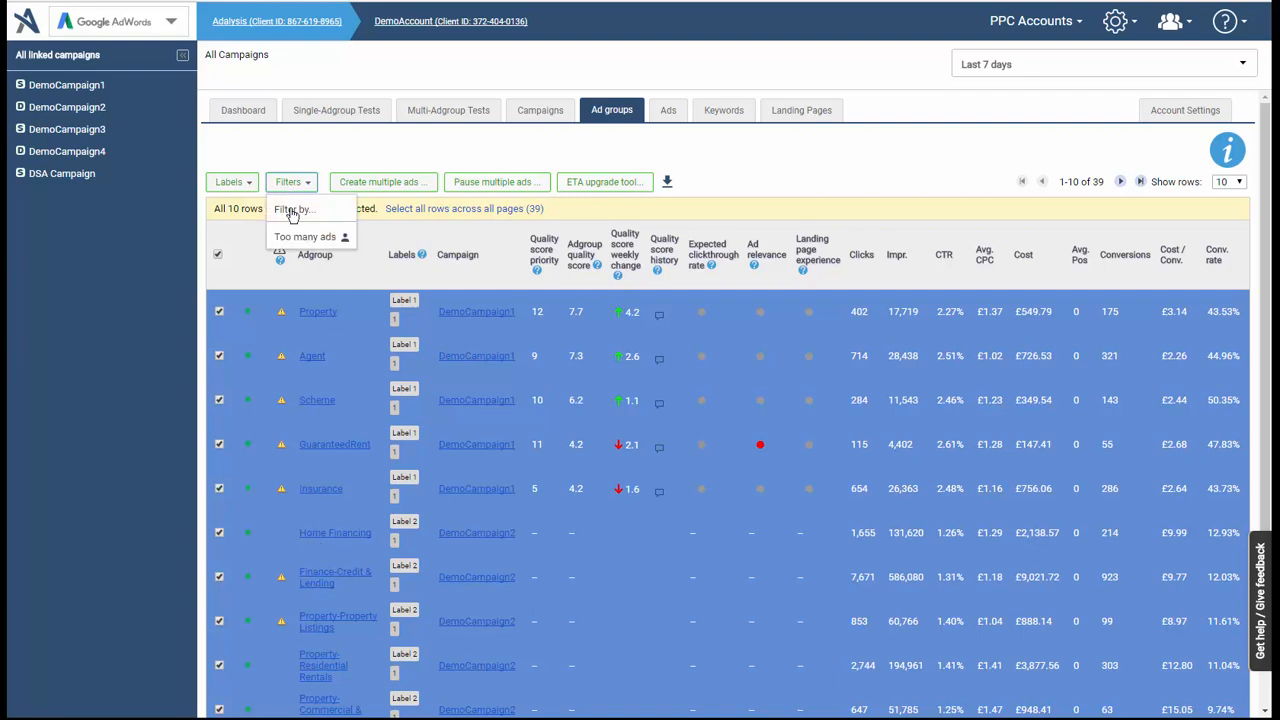
pyautogui.click(292, 209)
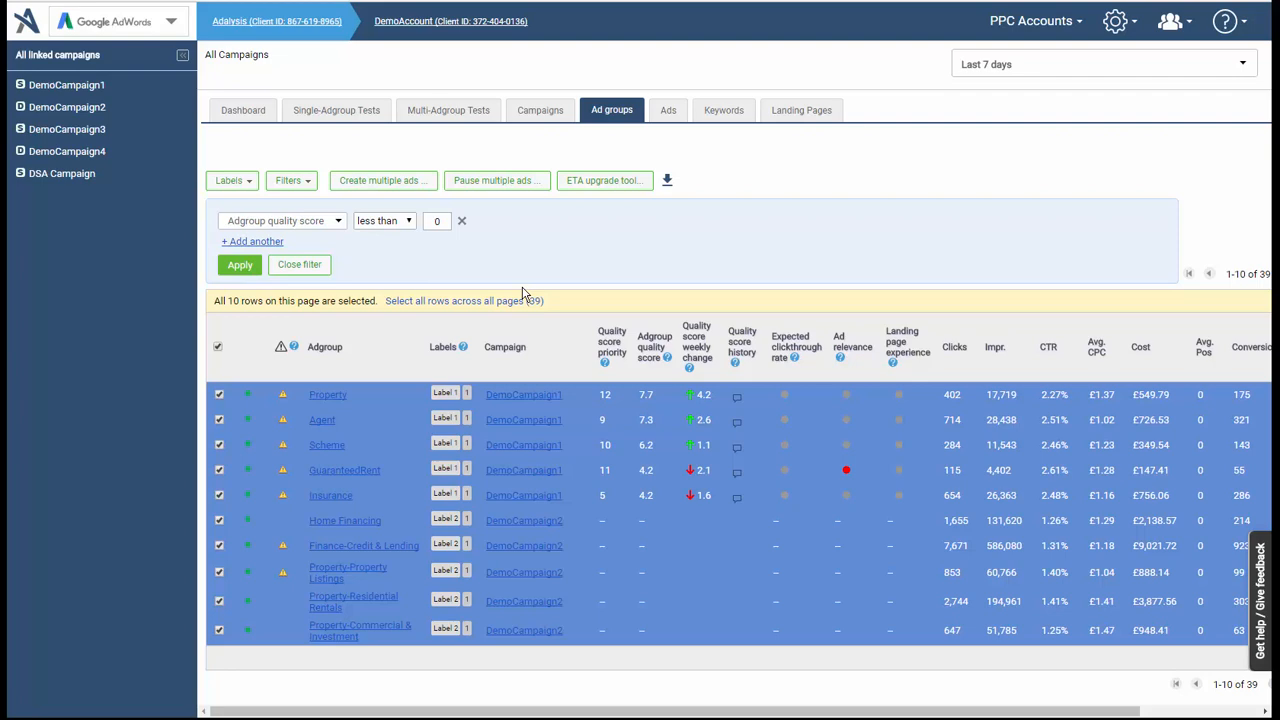
pyautogui.click(301, 232)
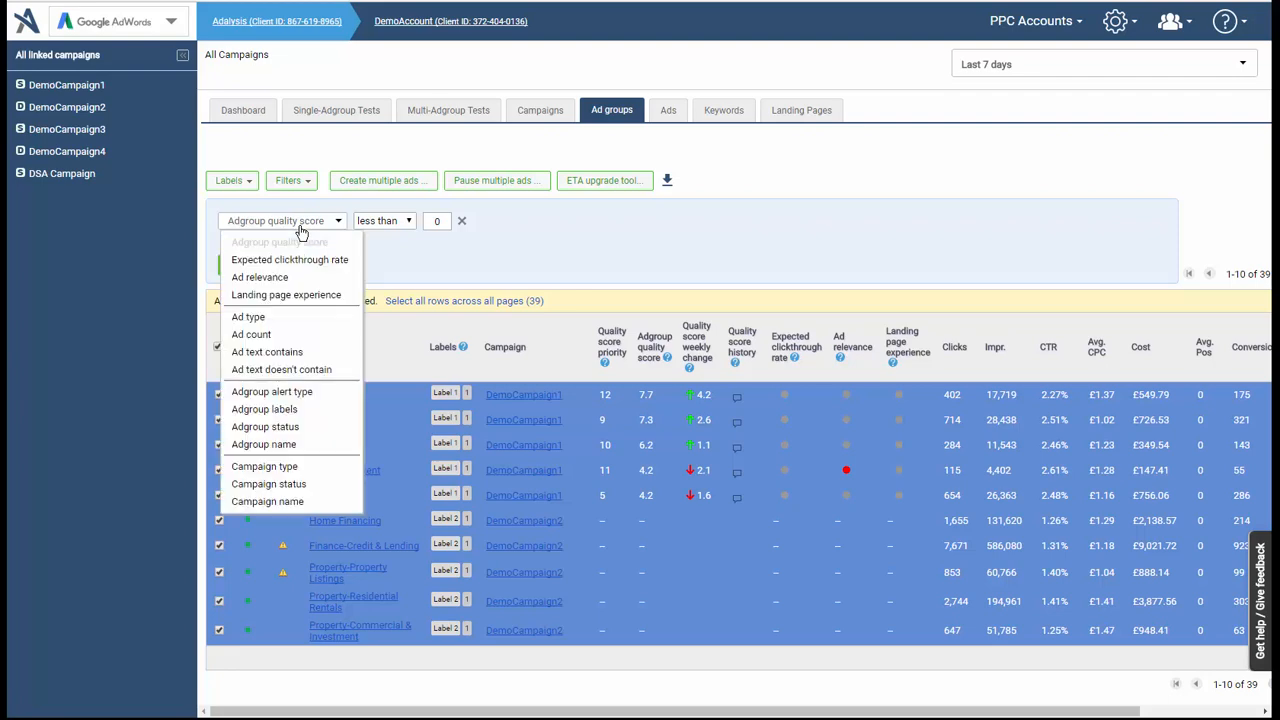
pyautogui.click(298, 369)
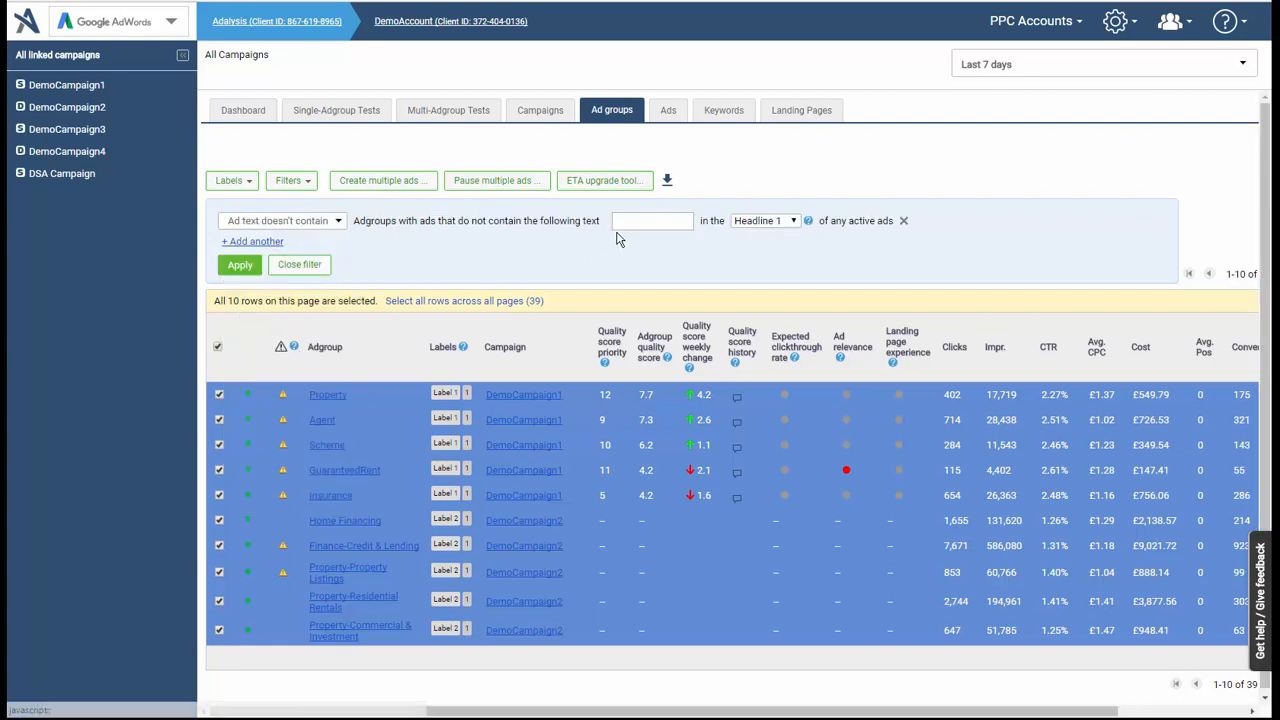
pyautogui.click(650, 220)
pyautogui.write('this line')
pyautogui.click(762, 220)
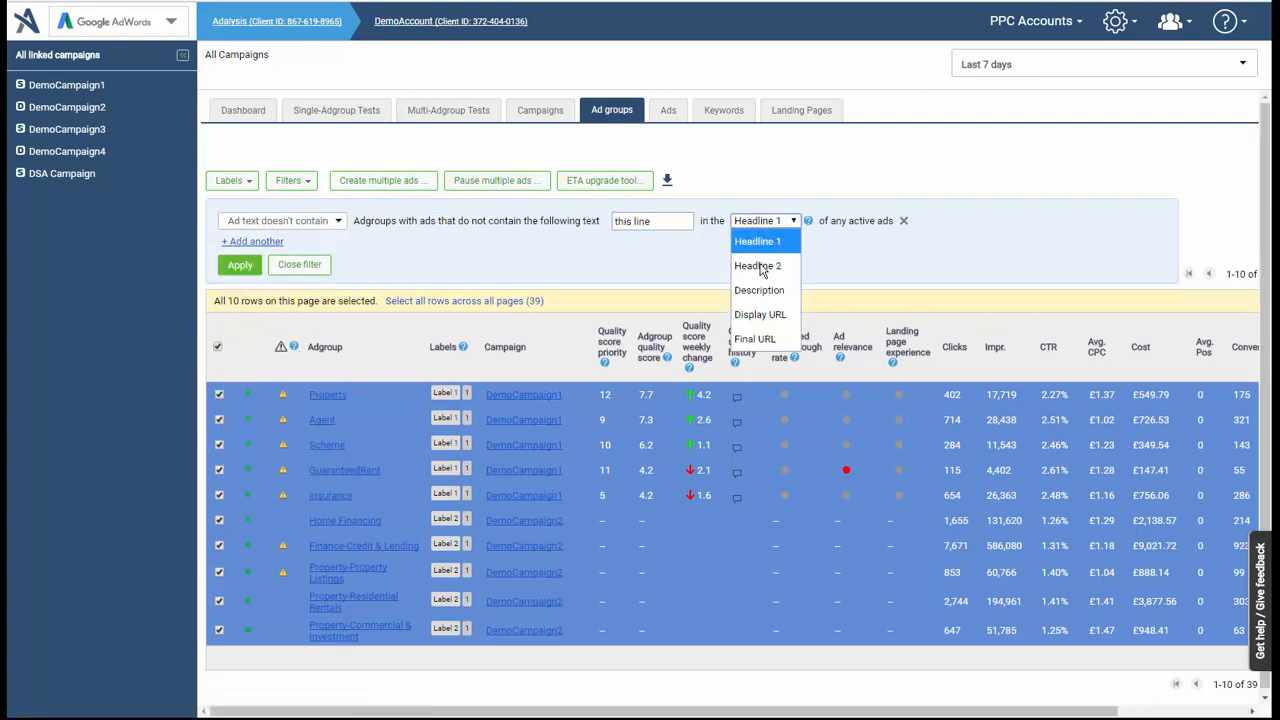
pyautogui.click(760, 264)
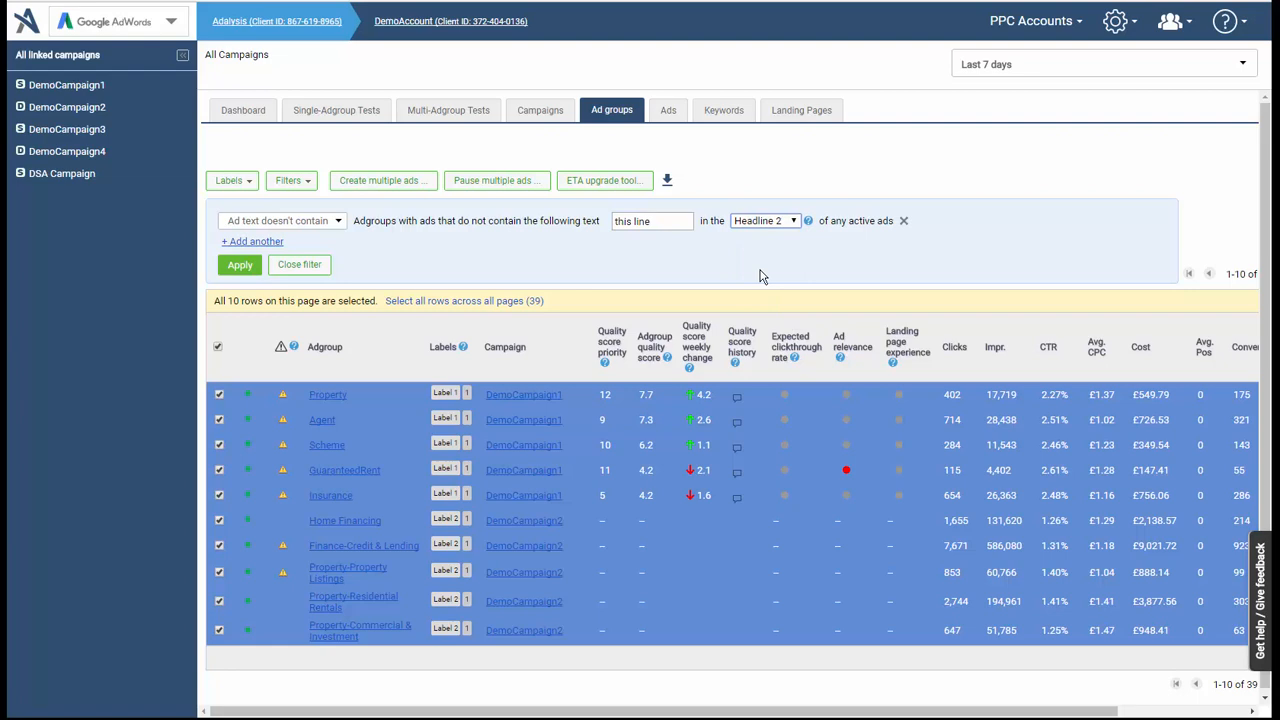
pyautogui.click(250, 264)
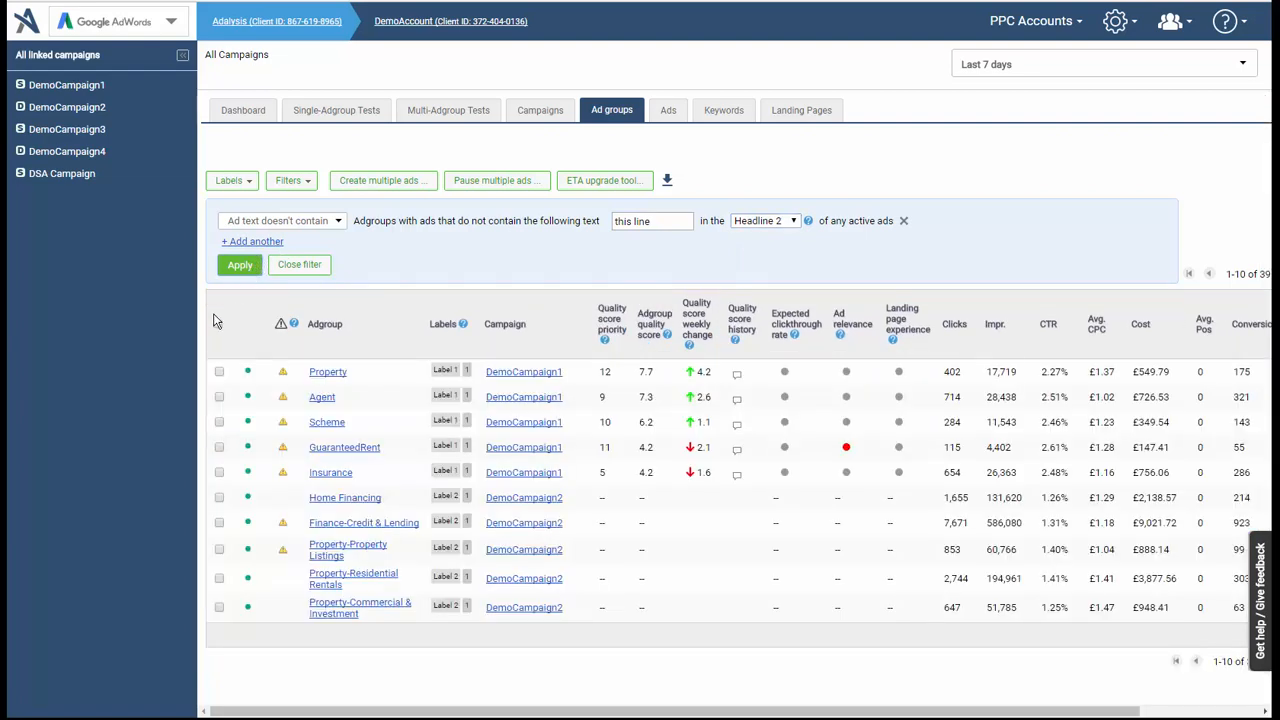
# Select all filtered ad groups across all pages and start creating multiple ads for them
pyautogui.click(218, 322)
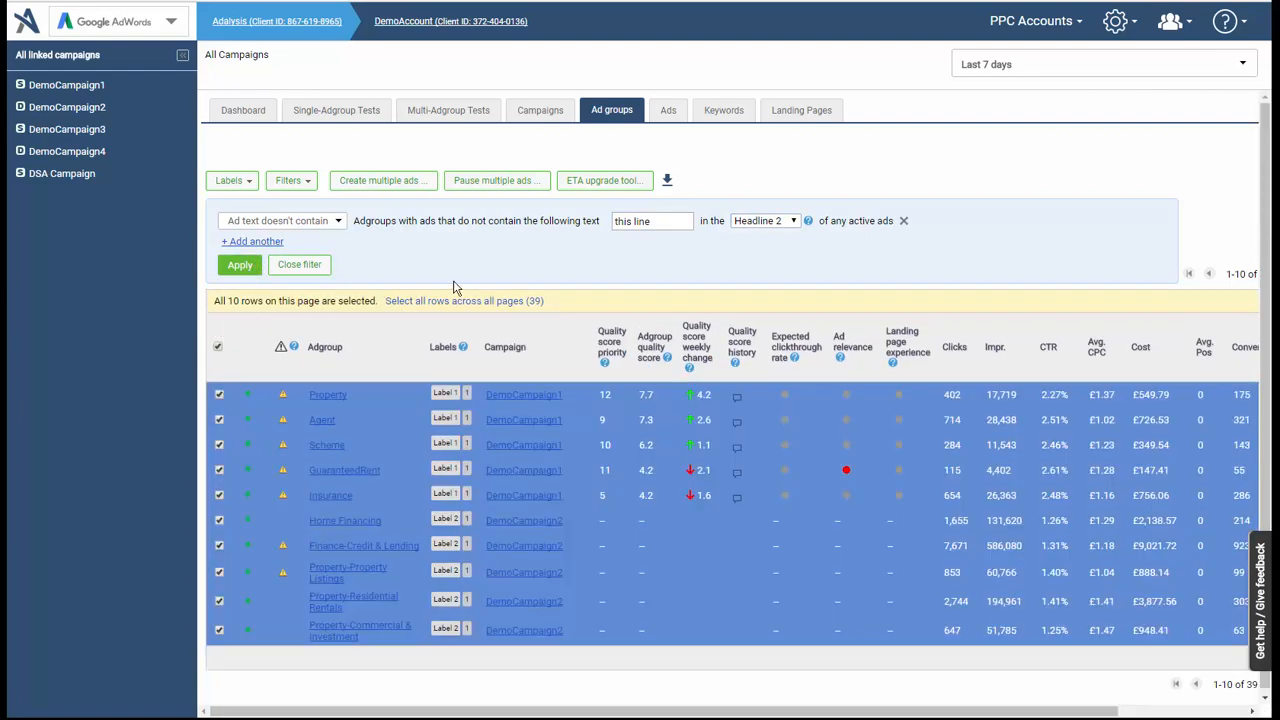
pyautogui.click(498, 301)
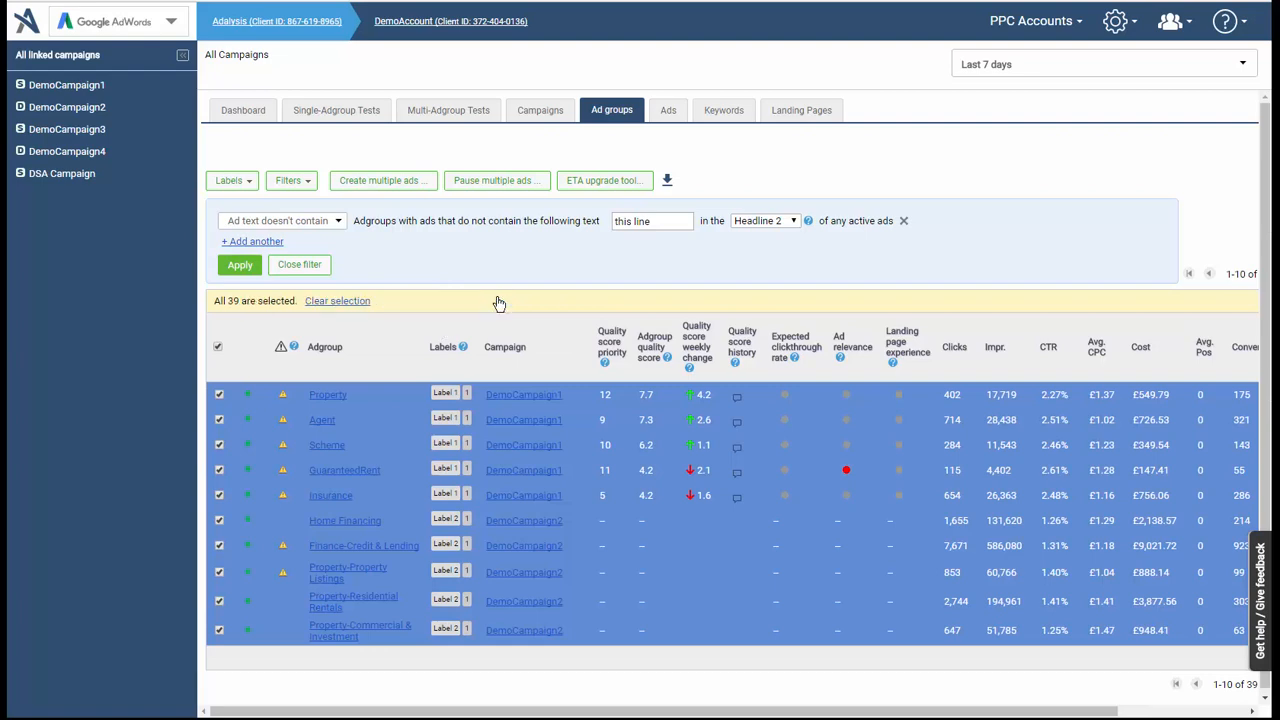
pyautogui.click(392, 190)
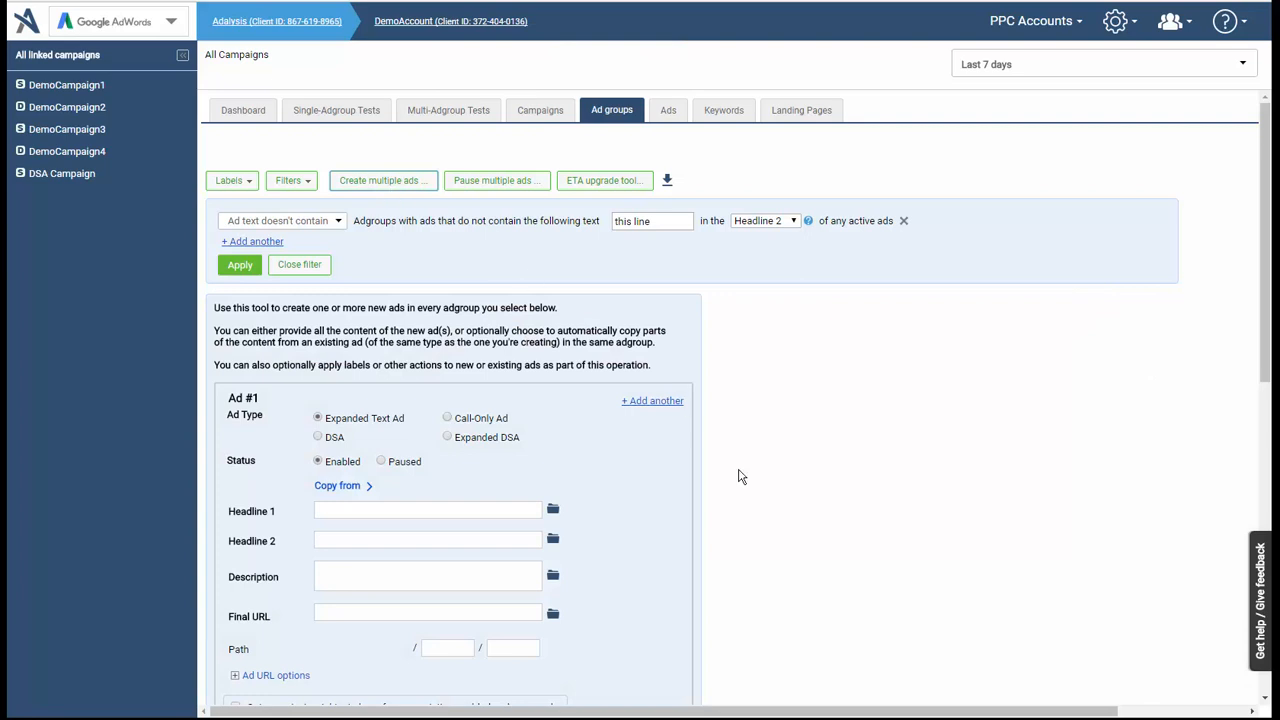
# Have Ad #1 take missing ad text from the existing enabled ad with the Highest CTR
pyautogui.scroll(-3, 895, 516)
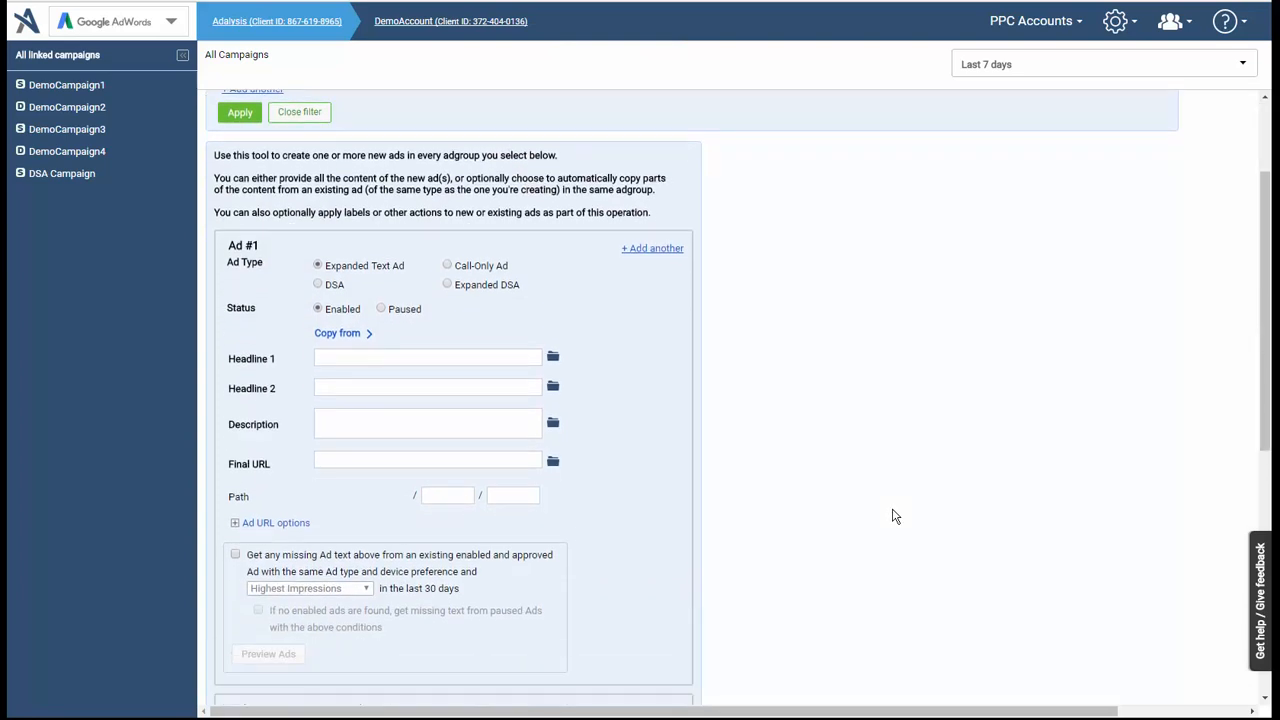
pyautogui.scroll(-2, 895, 516)
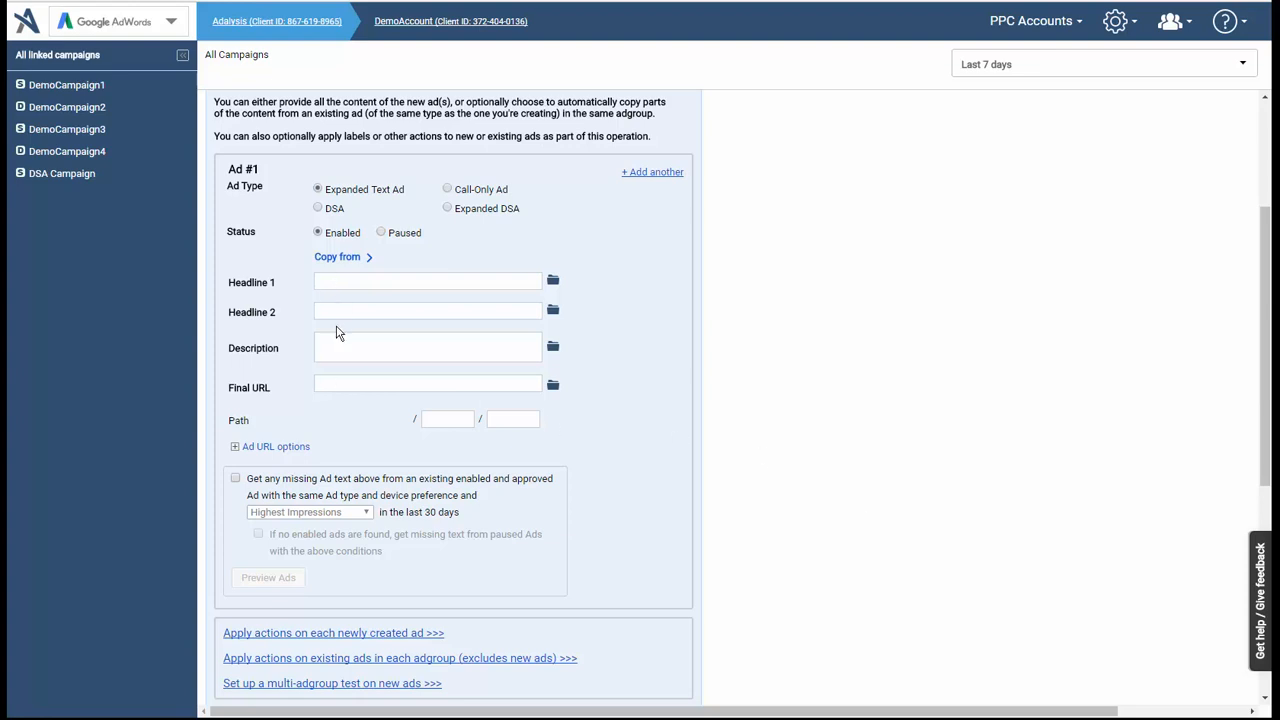
pyautogui.click(236, 480)
pyautogui.click(272, 512)
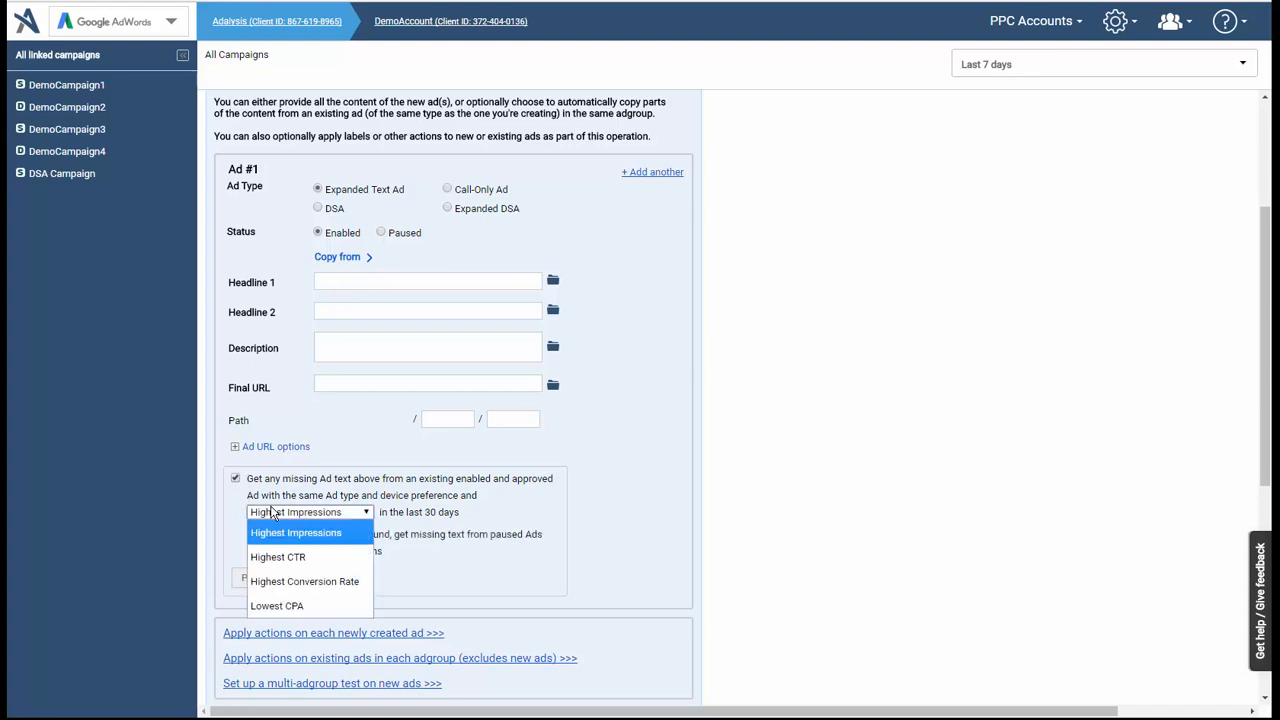
pyautogui.click(302, 581)
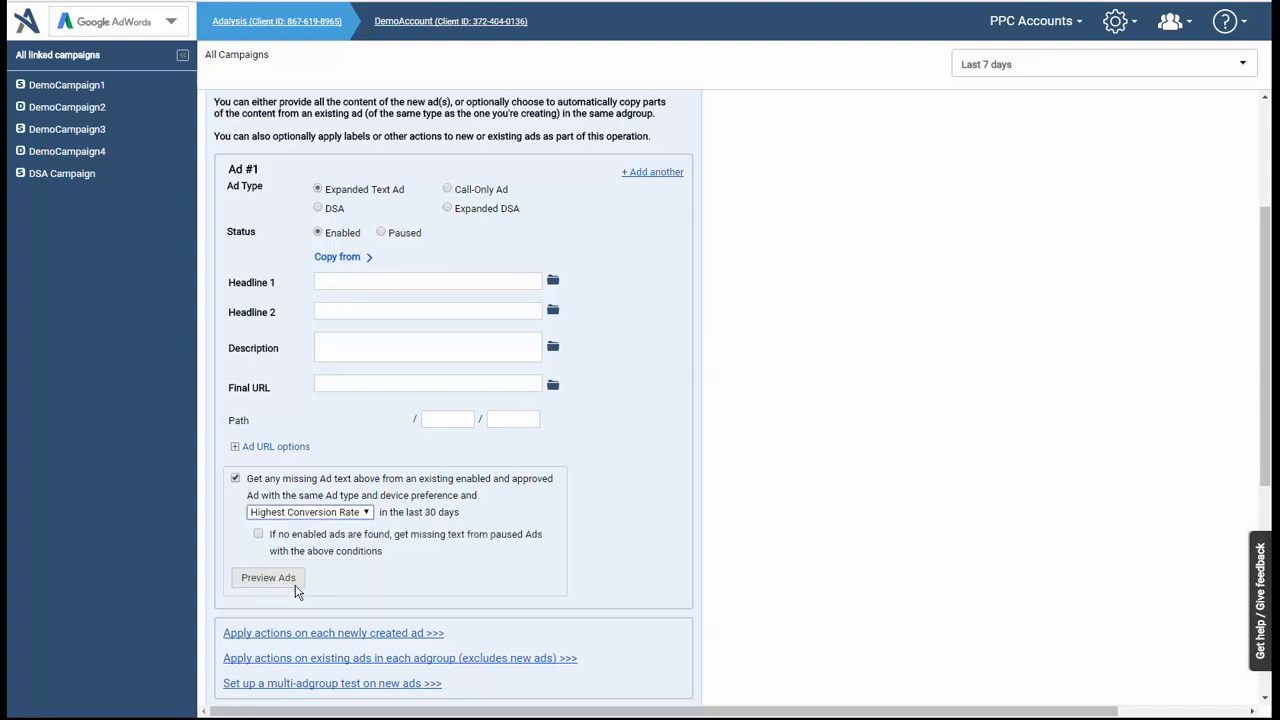
pyautogui.click(318, 512)
pyautogui.click(312, 554)
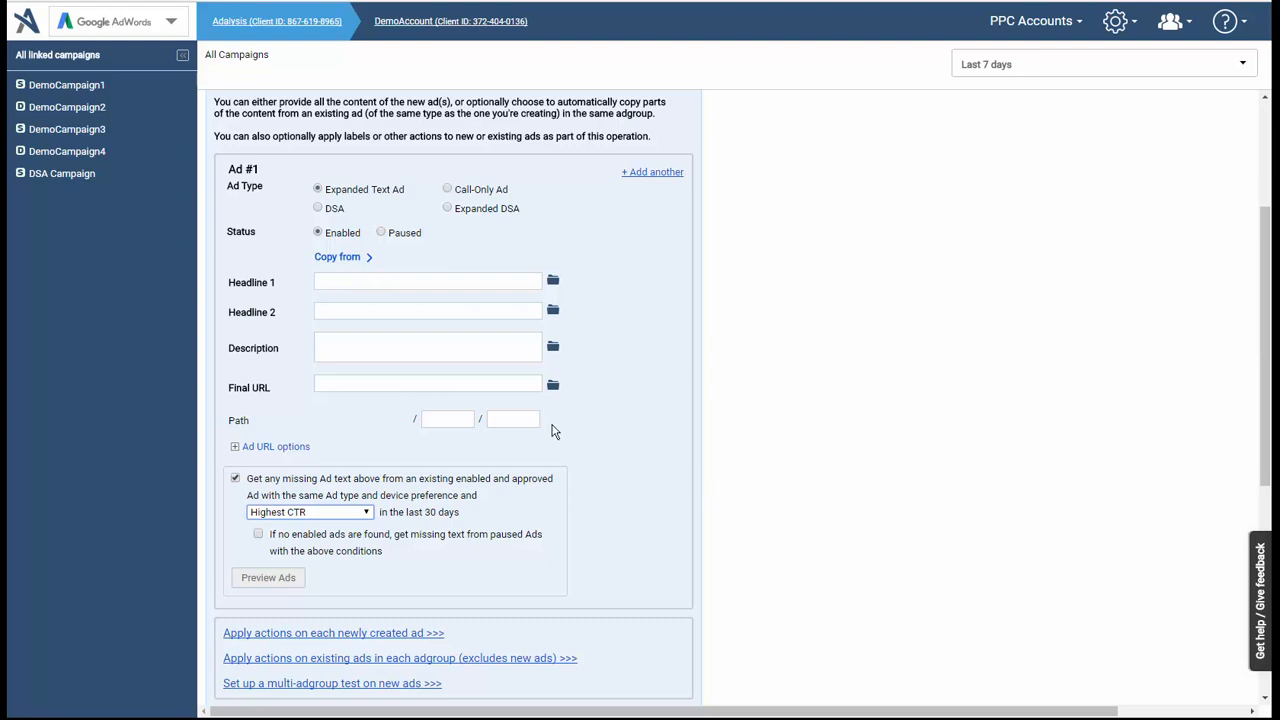
# Set Headline 2 of Ad #1 to "This is my new line" and preview the resulting ads
pyautogui.click(416, 314)
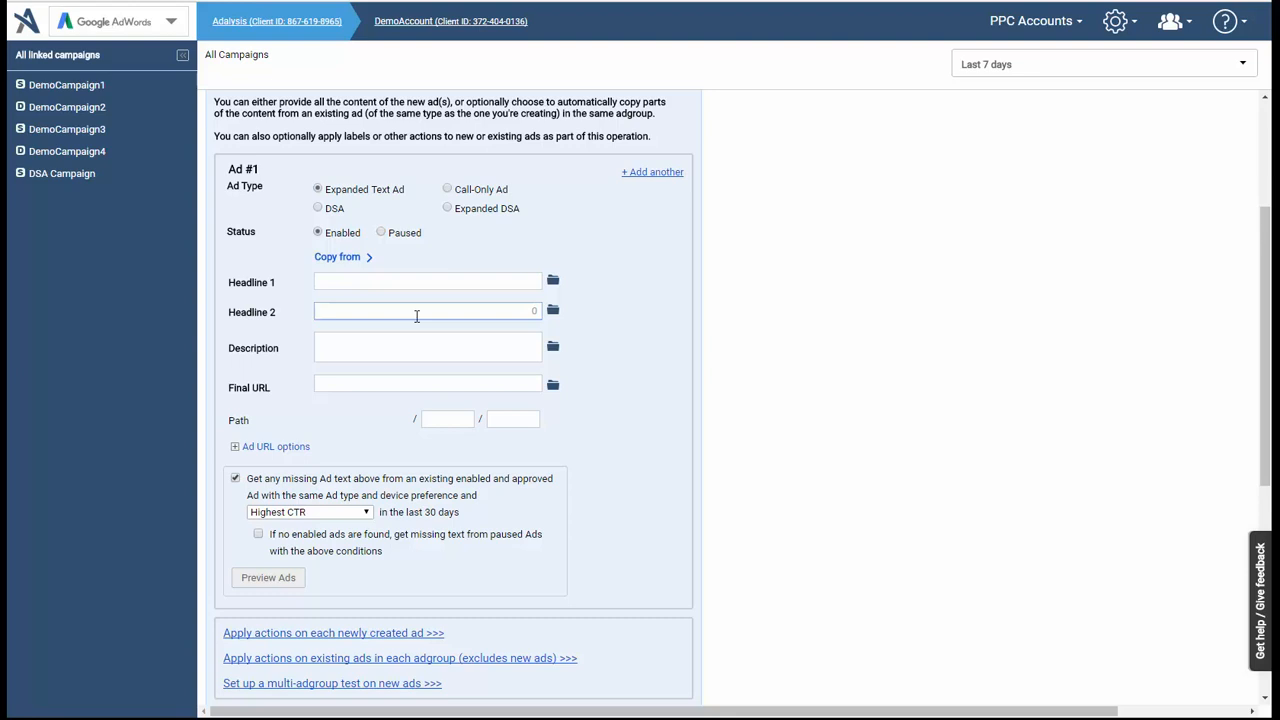
pyautogui.write('This is my new line')
pyautogui.click(258, 576)
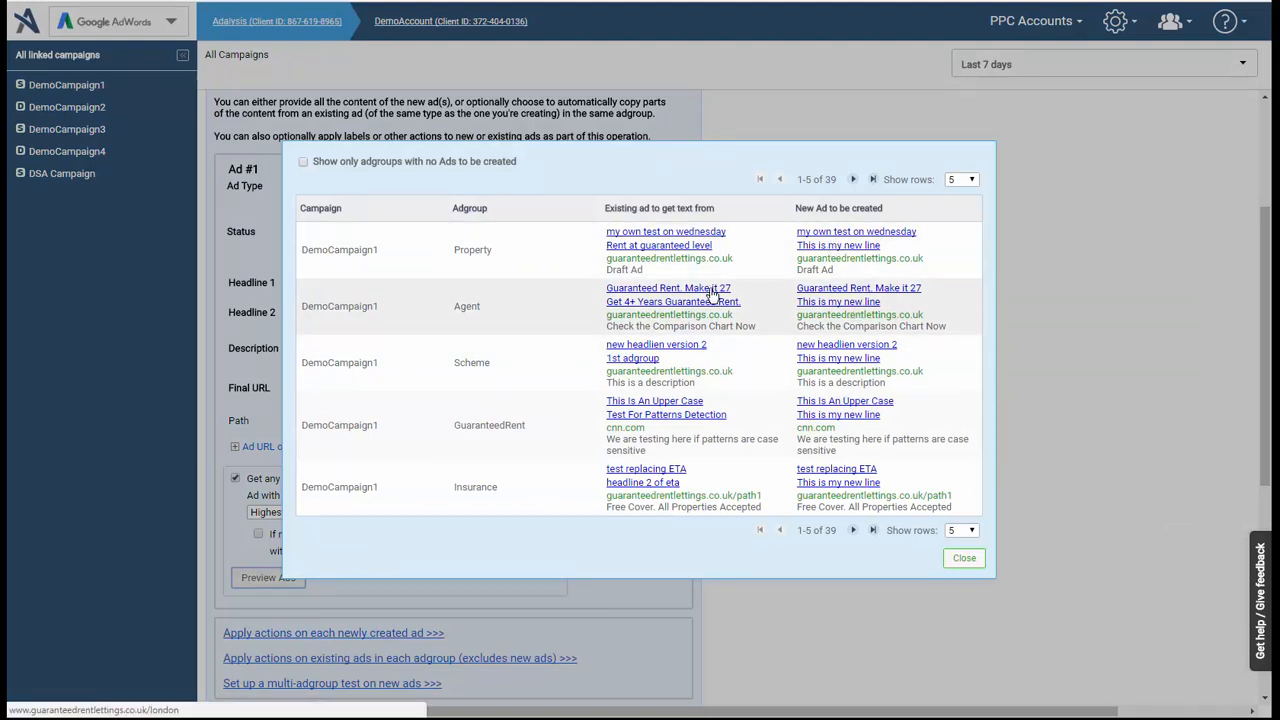
pyautogui.click(779, 614)
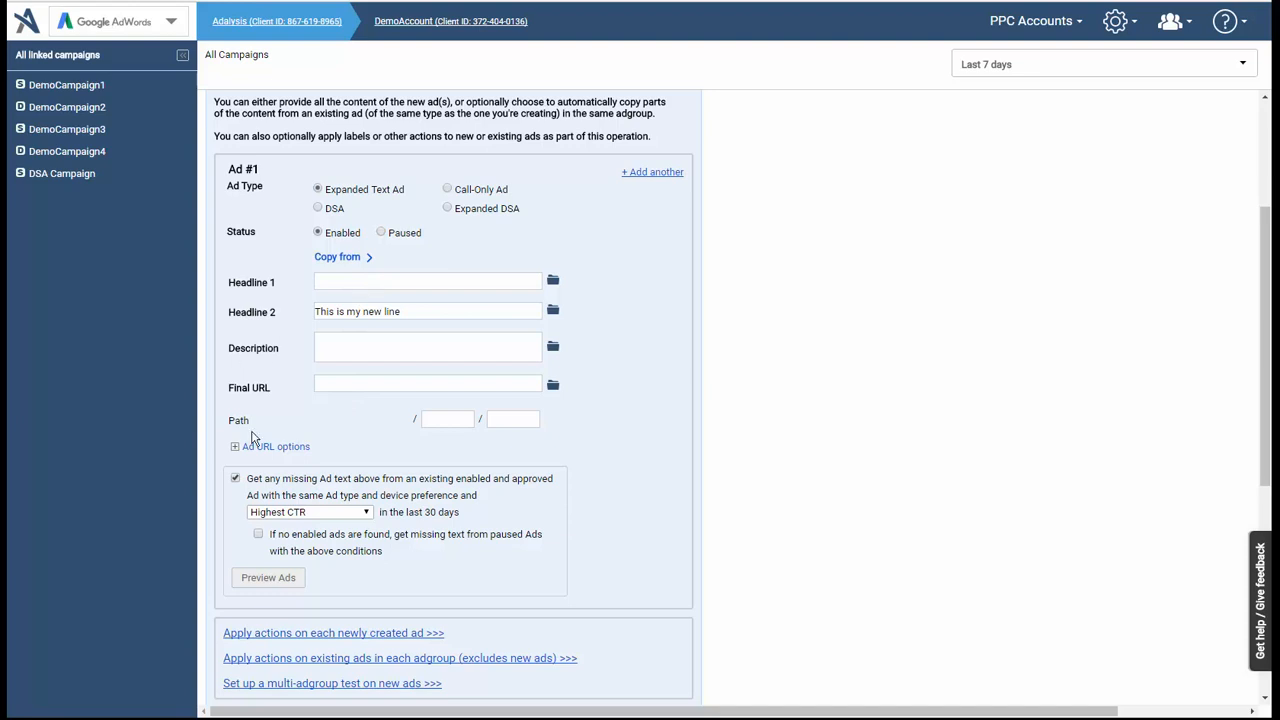
# Add a second ad with Headline 2 set to "This is my other new line"
pyautogui.click(644, 172)
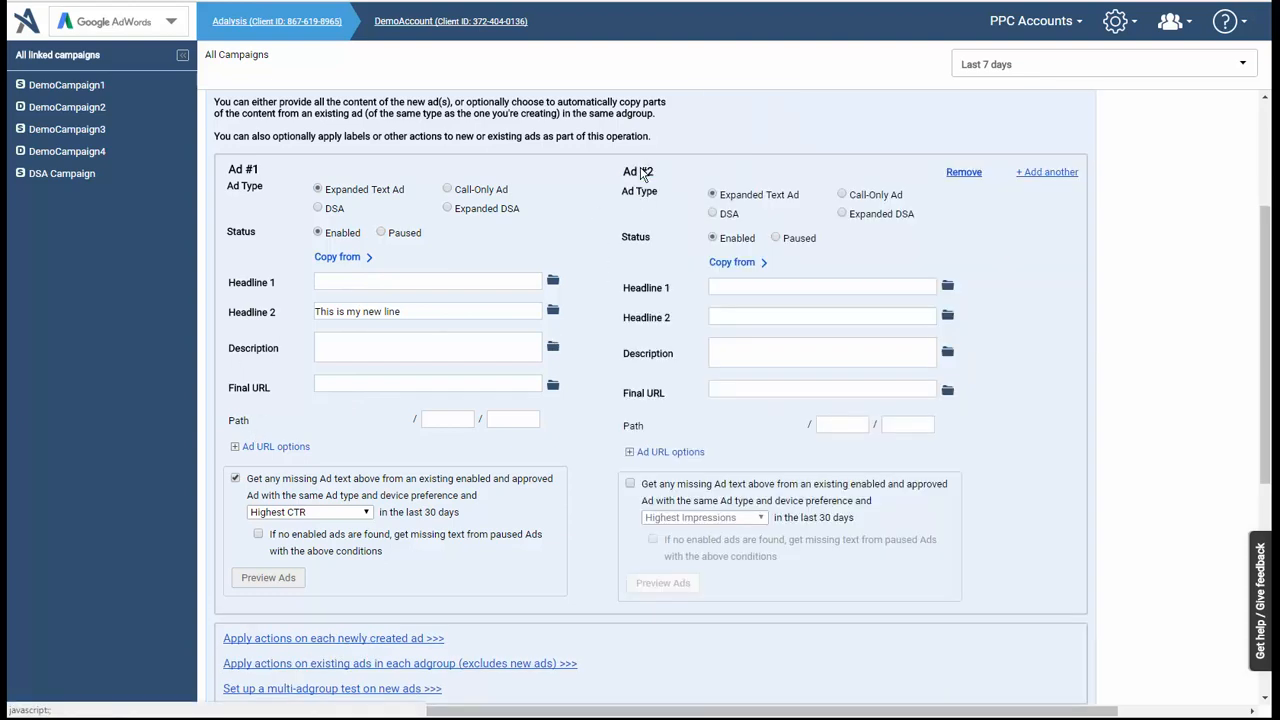
pyautogui.click(744, 317)
pyautogui.write('Th')
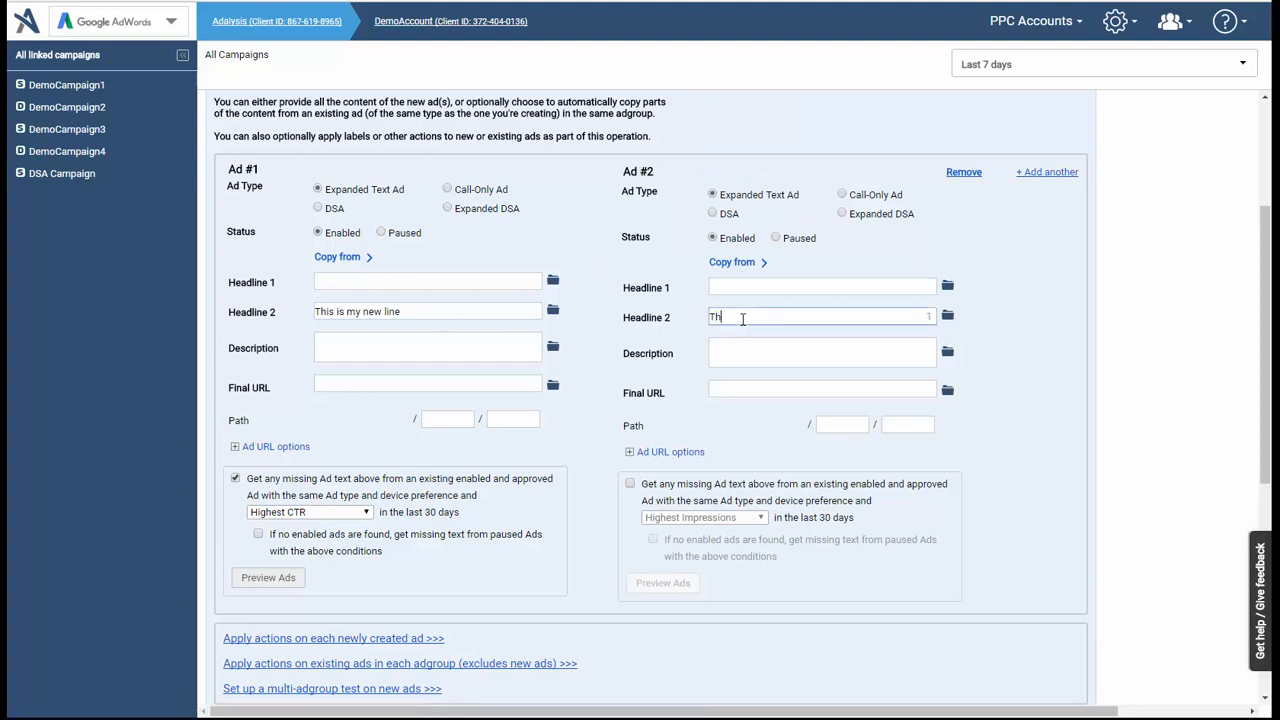
pyautogui.write('is is my other new line')
# Have Ad #2 take missing ad text from the existing enabled ad with the Highest CTR
pyautogui.click(704, 496)
pyautogui.click(629, 485)
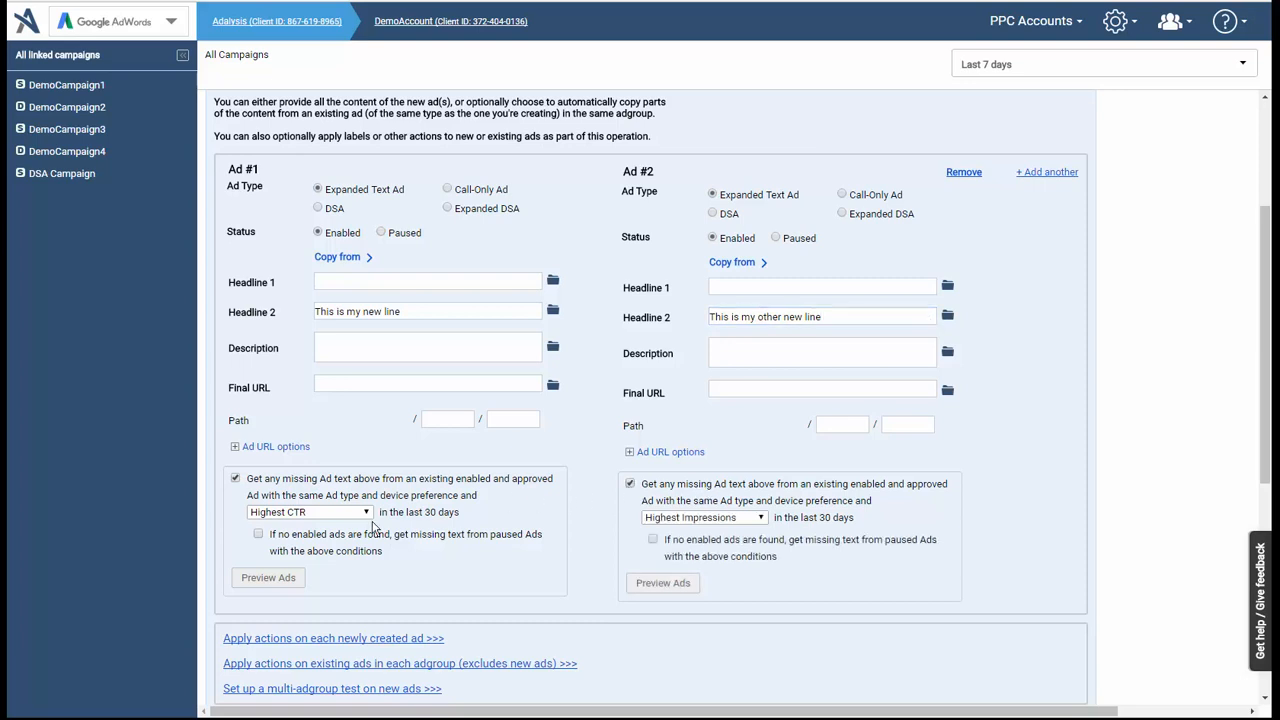
pyautogui.click(656, 518)
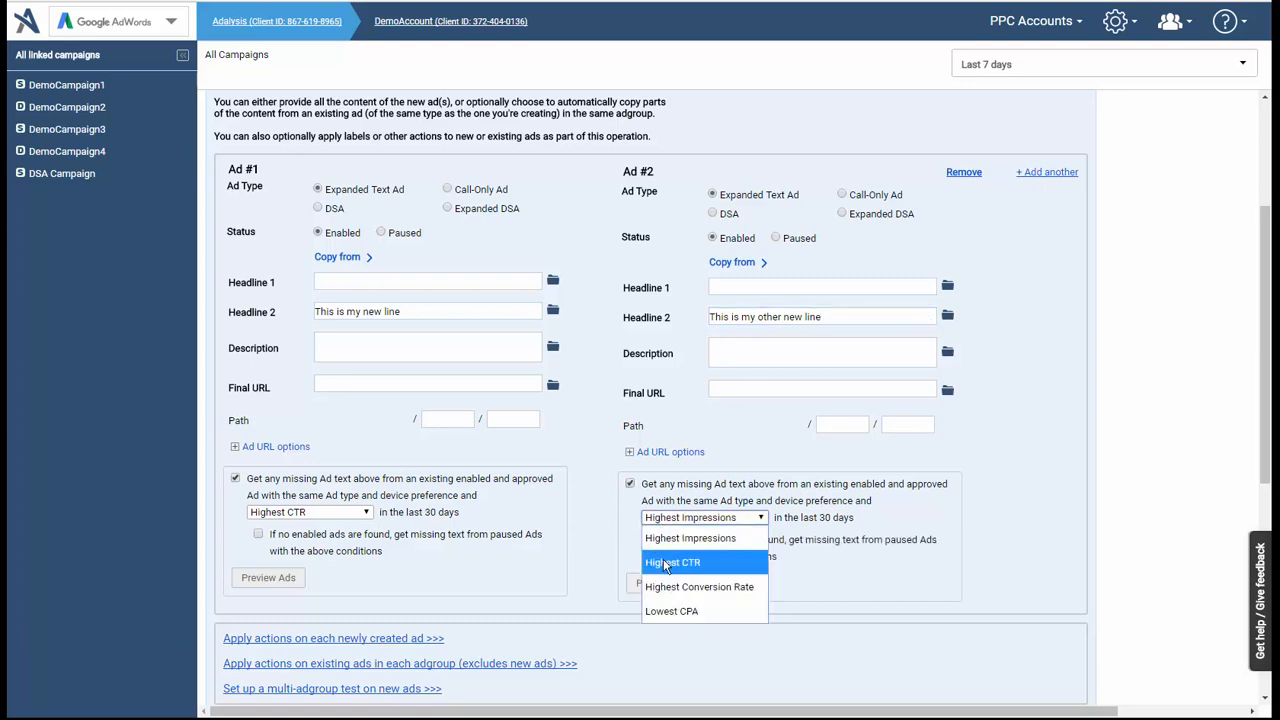
pyautogui.click(666, 562)
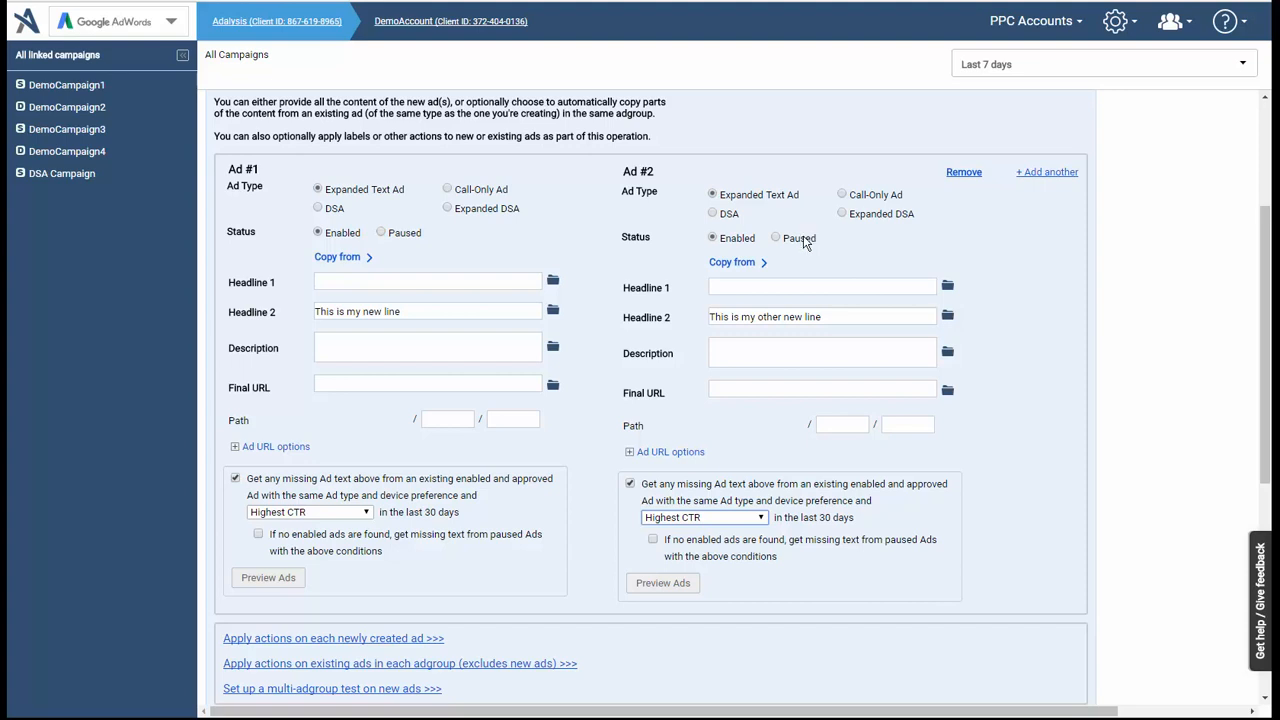
# Examine the option for copying Ad #1 from an ad template, leaving it unused
pyautogui.click(340, 257)
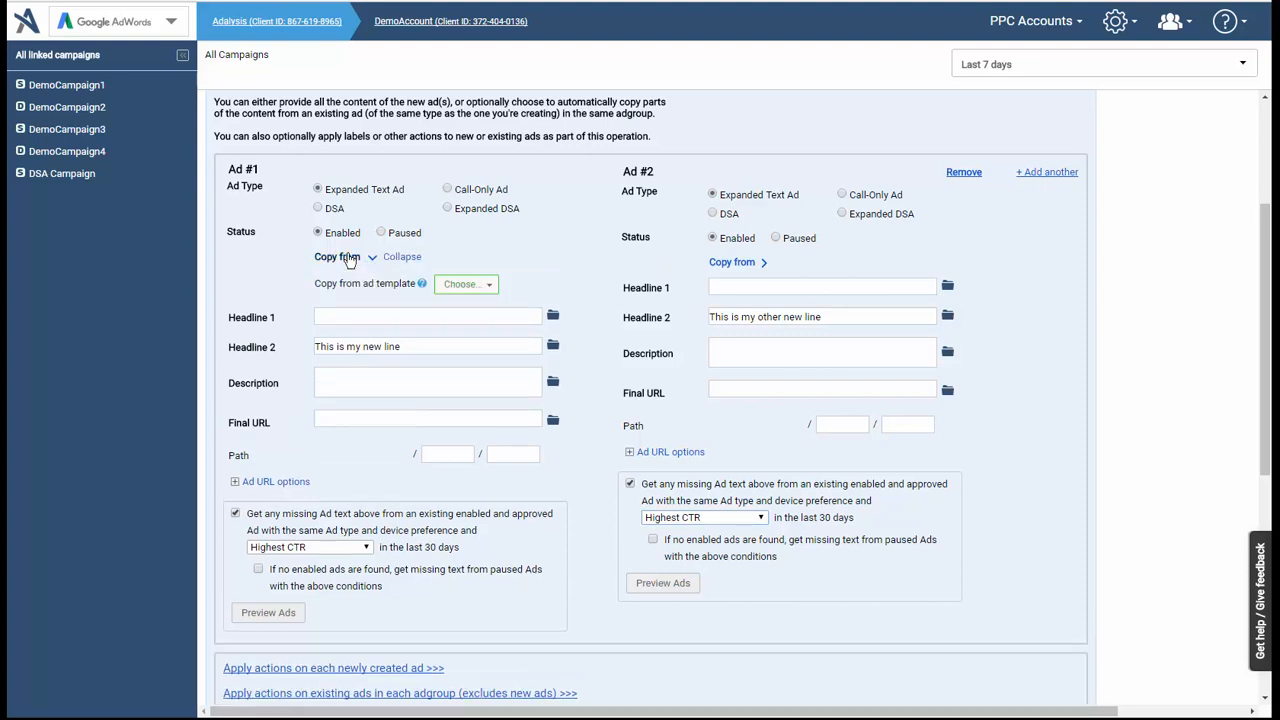
pyautogui.click(466, 286)
pyautogui.click(494, 260)
pyautogui.click(403, 257)
# Examine the actions available for each newly created ad, without enabling any
pyautogui.scroll(-1, 865, 564)
pyautogui.scroll(-4, 850, 558)
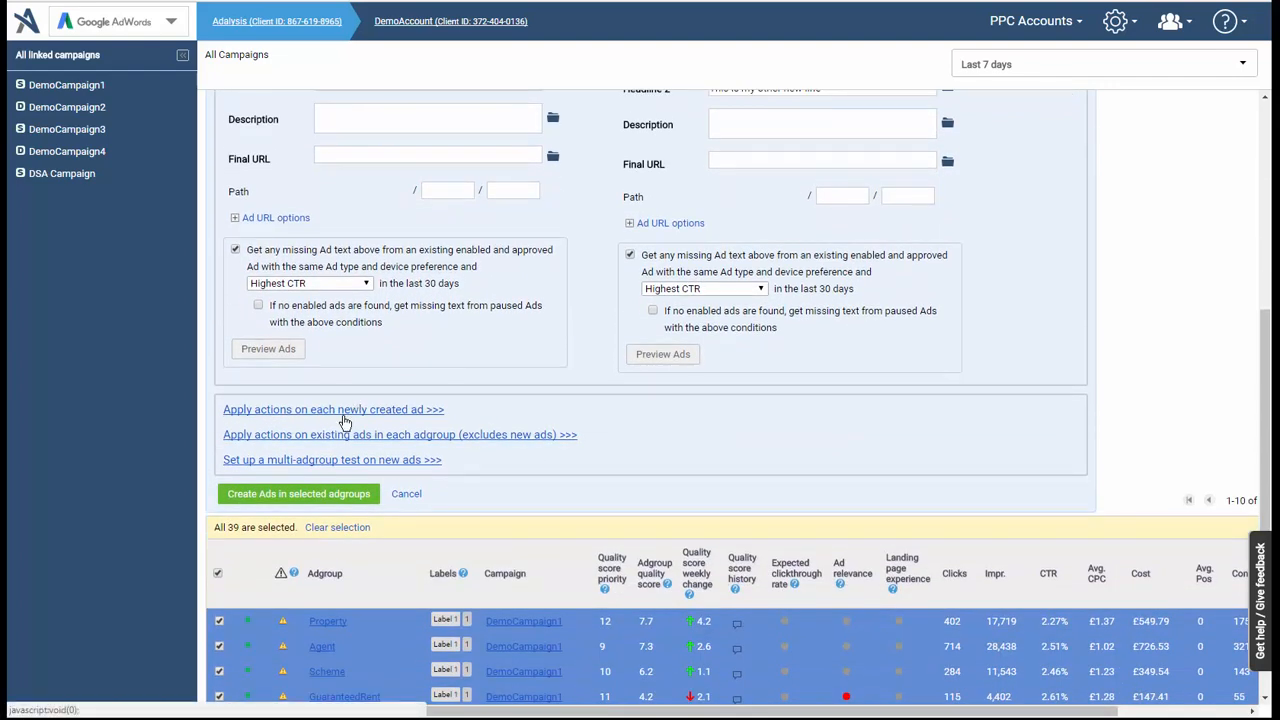
pyautogui.click(343, 419)
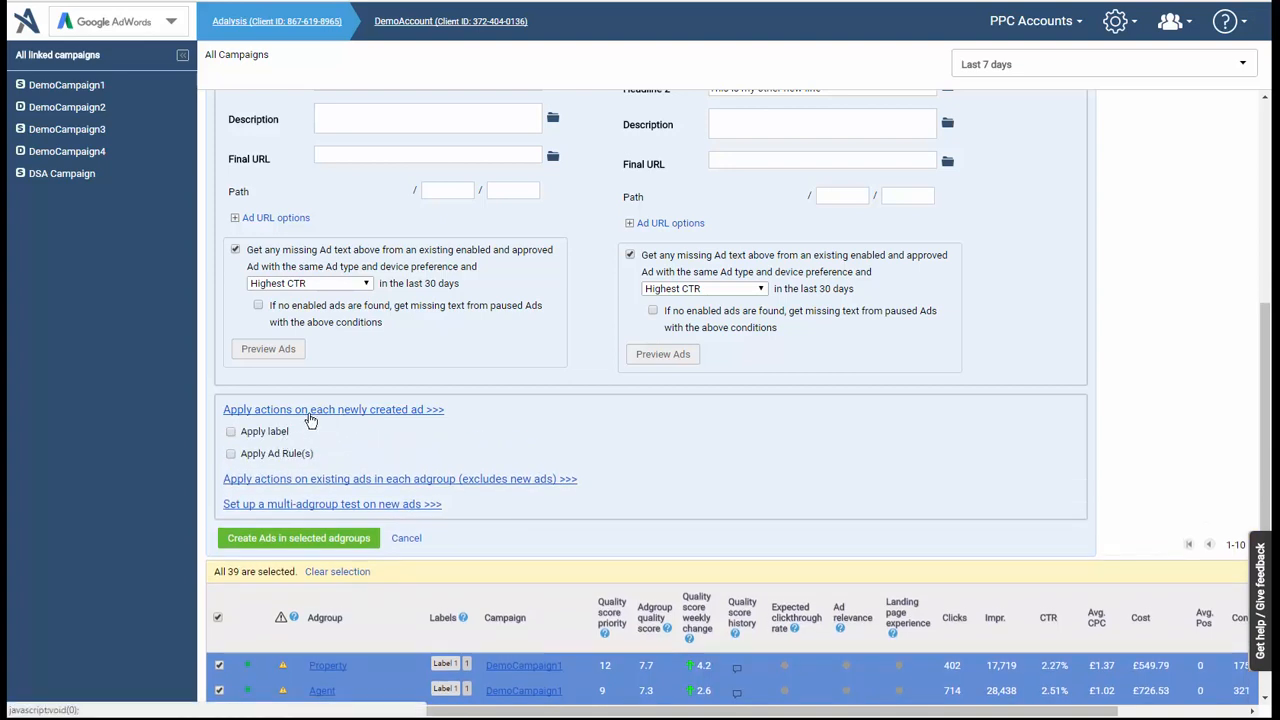
pyautogui.click(307, 413)
# Limit the actions on existing ads to the 2 ads with lowest Impressions in each ad group
pyautogui.click(300, 437)
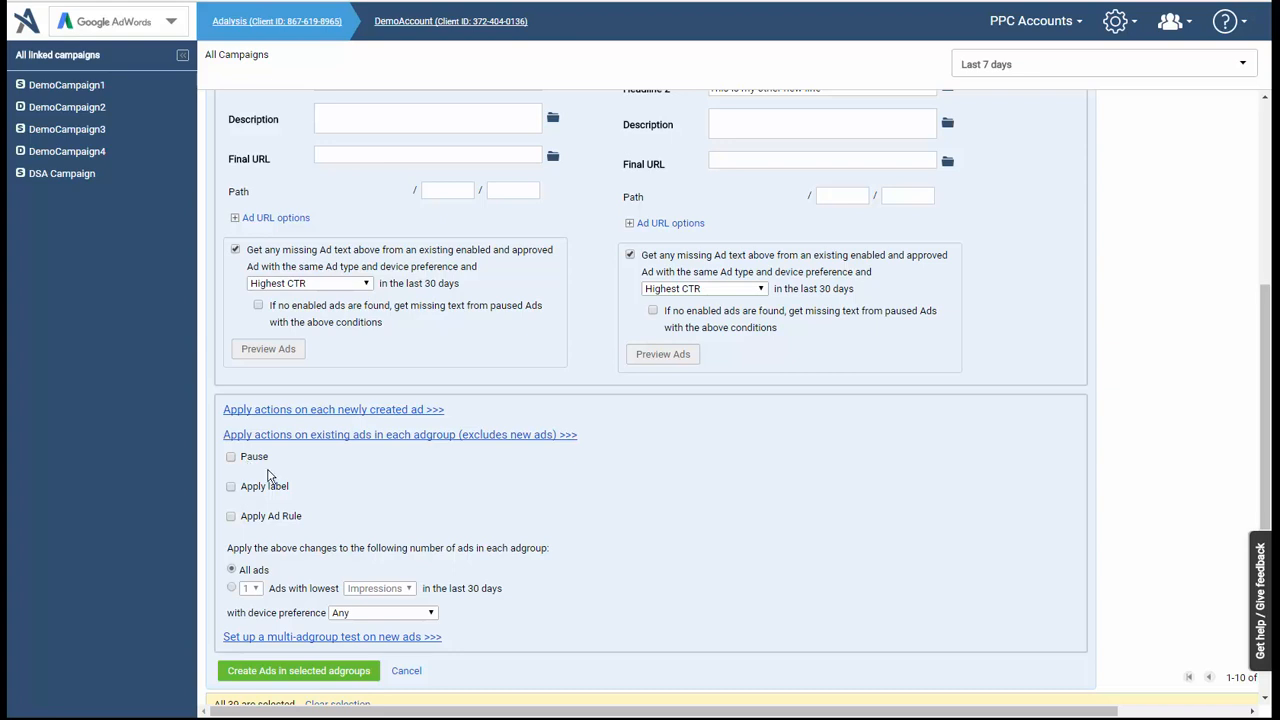
pyautogui.click(232, 589)
pyautogui.click(249, 590)
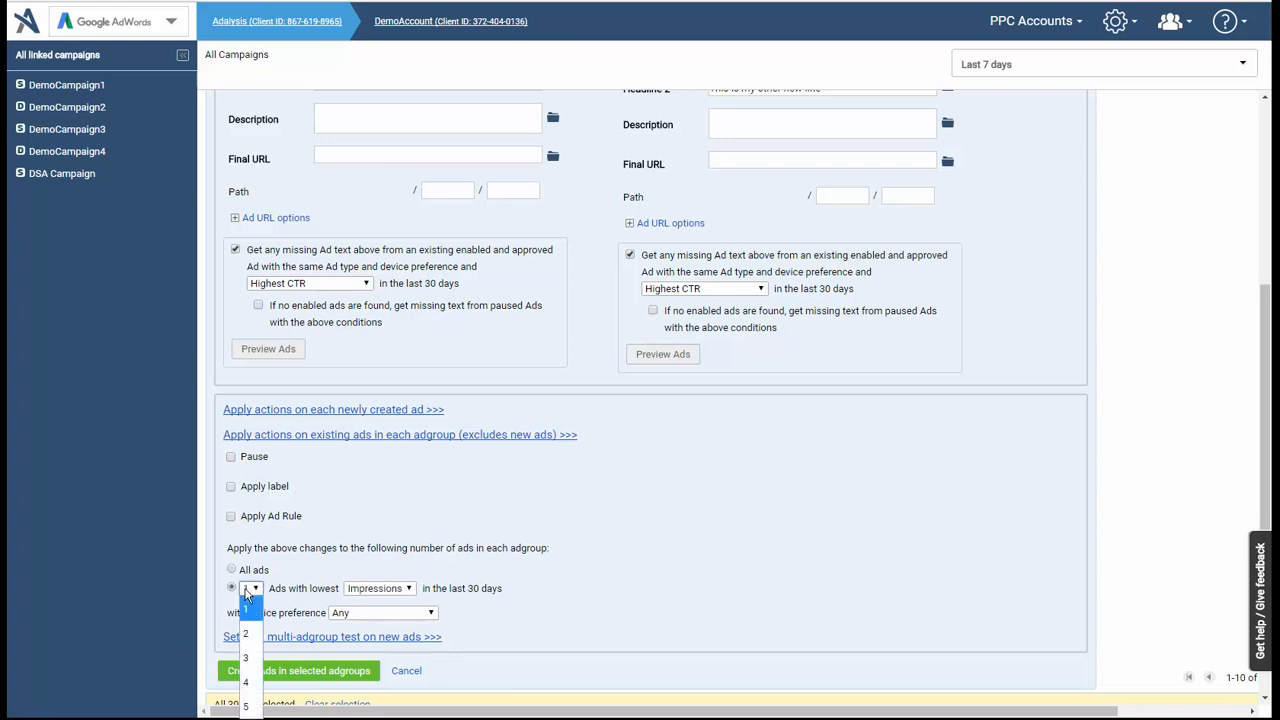
pyautogui.click(246, 634)
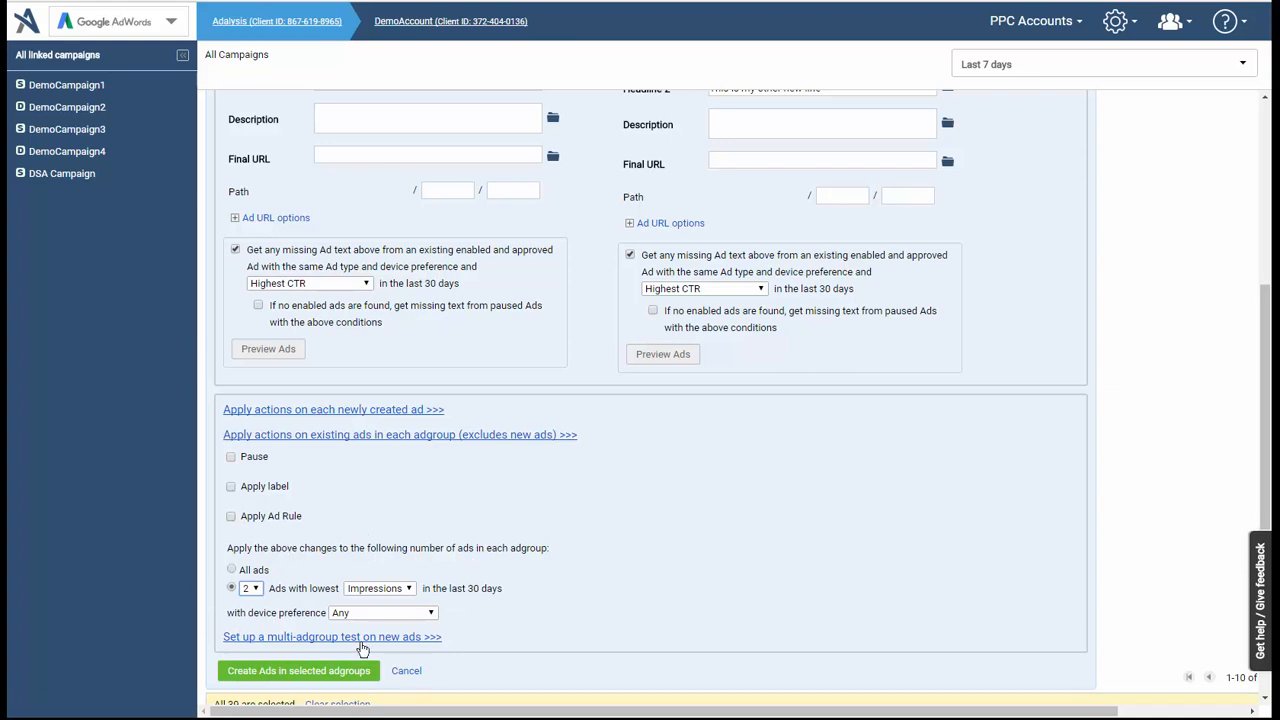
# Set up a multi-adgroup test on the new ads using pattern match in Headline 2
pyautogui.click(338, 440)
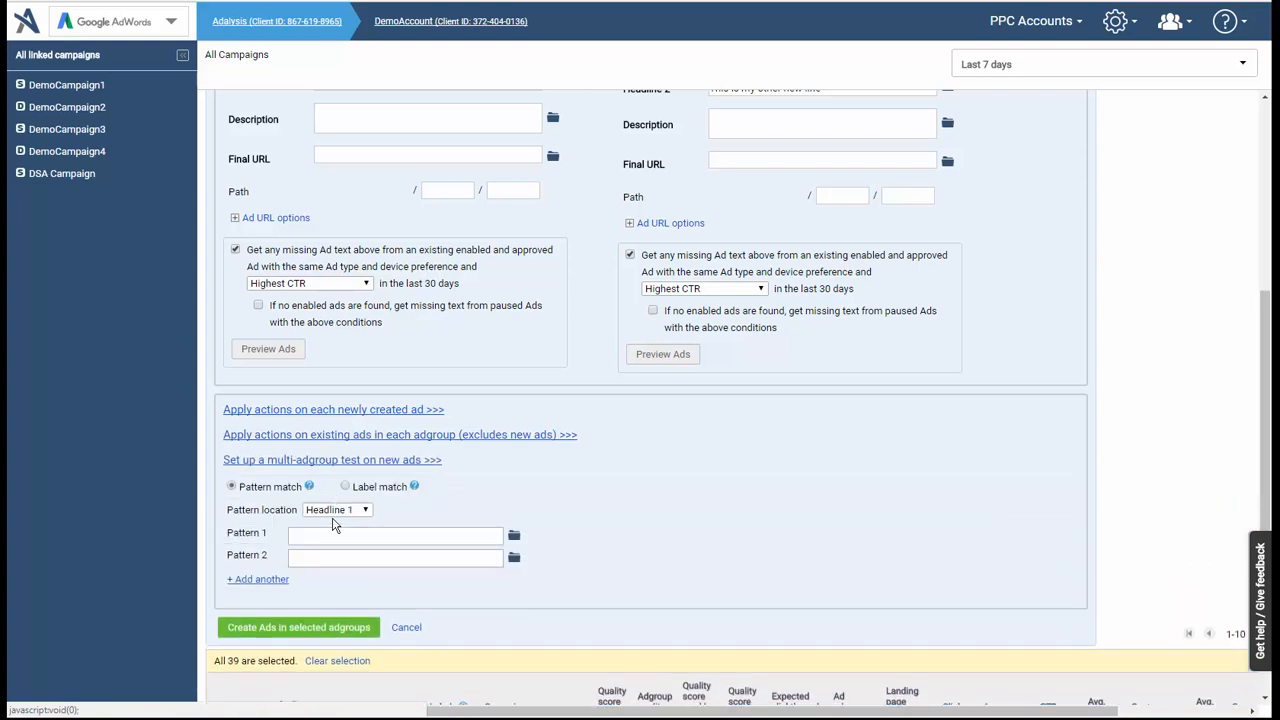
pyautogui.click(337, 510)
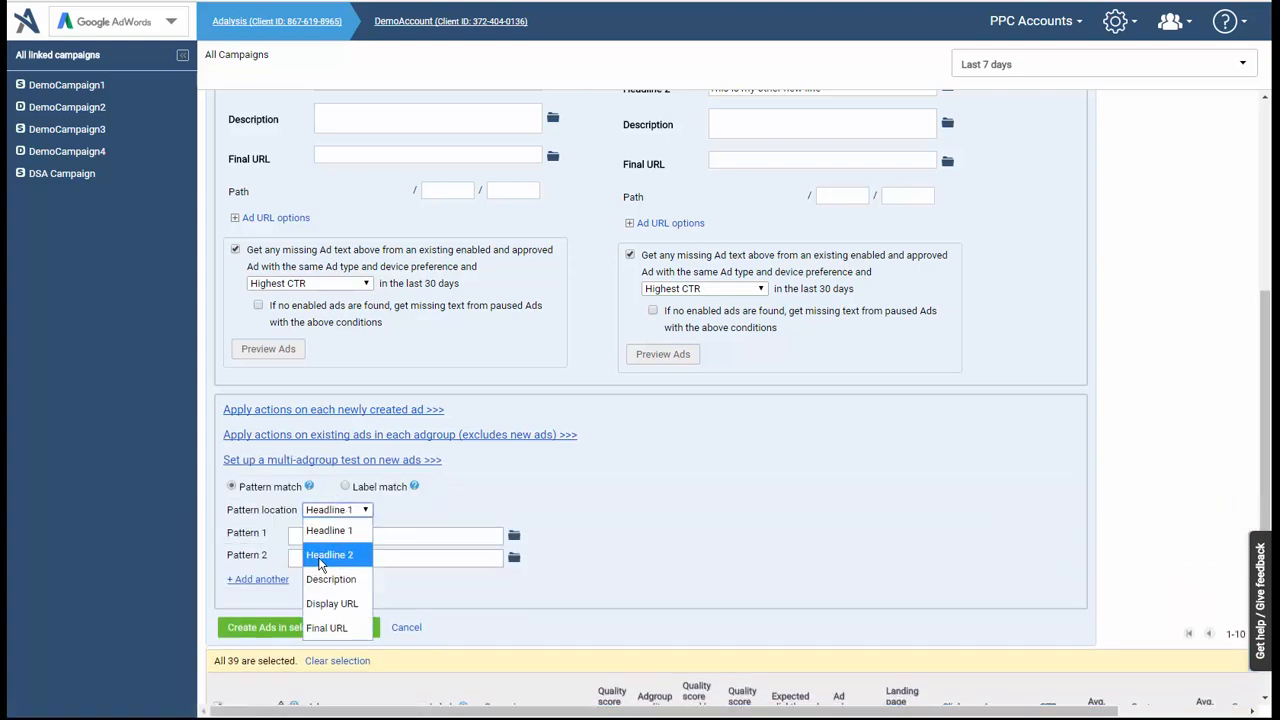
pyautogui.click(323, 563)
# Copy the two ads' Headline 2 texts into the test as Pattern 1 "This is my new line" and Pattern 2 "This is my other new line"
pyautogui.scroll(2, 571, 520)
pyautogui.tripleClick(457, 233)
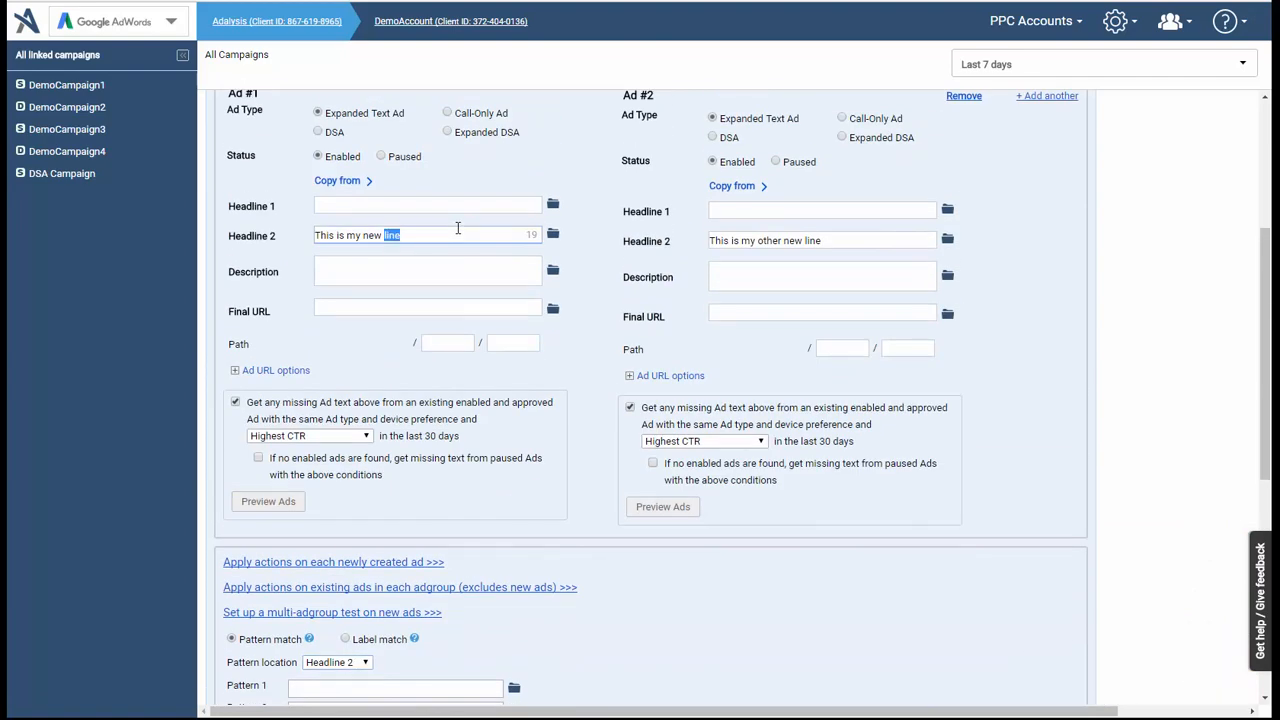
pyautogui.scroll(-1, 571, 389)
pyautogui.scroll(-3, 571, 389)
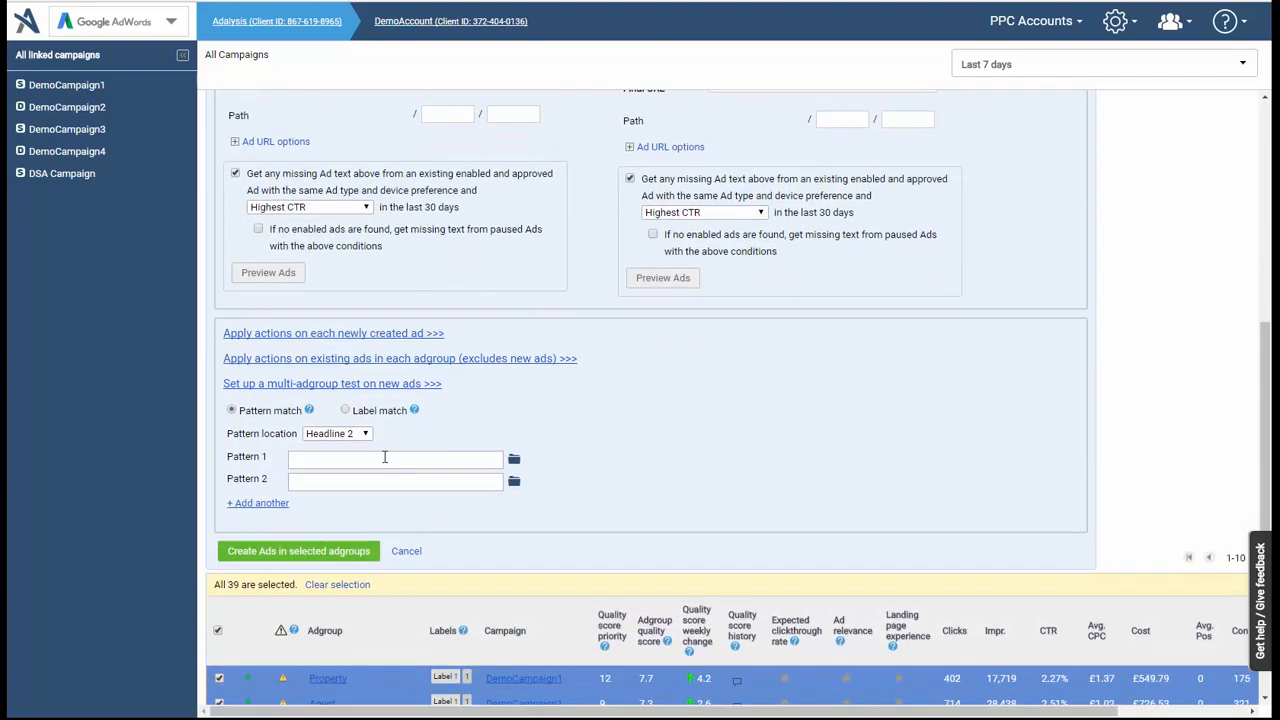
pyautogui.click(380, 460)
pyautogui.hotkey('ctrl', 'v')
pyautogui.scroll(3, 680, 449)
pyautogui.tripleClick(713, 241)
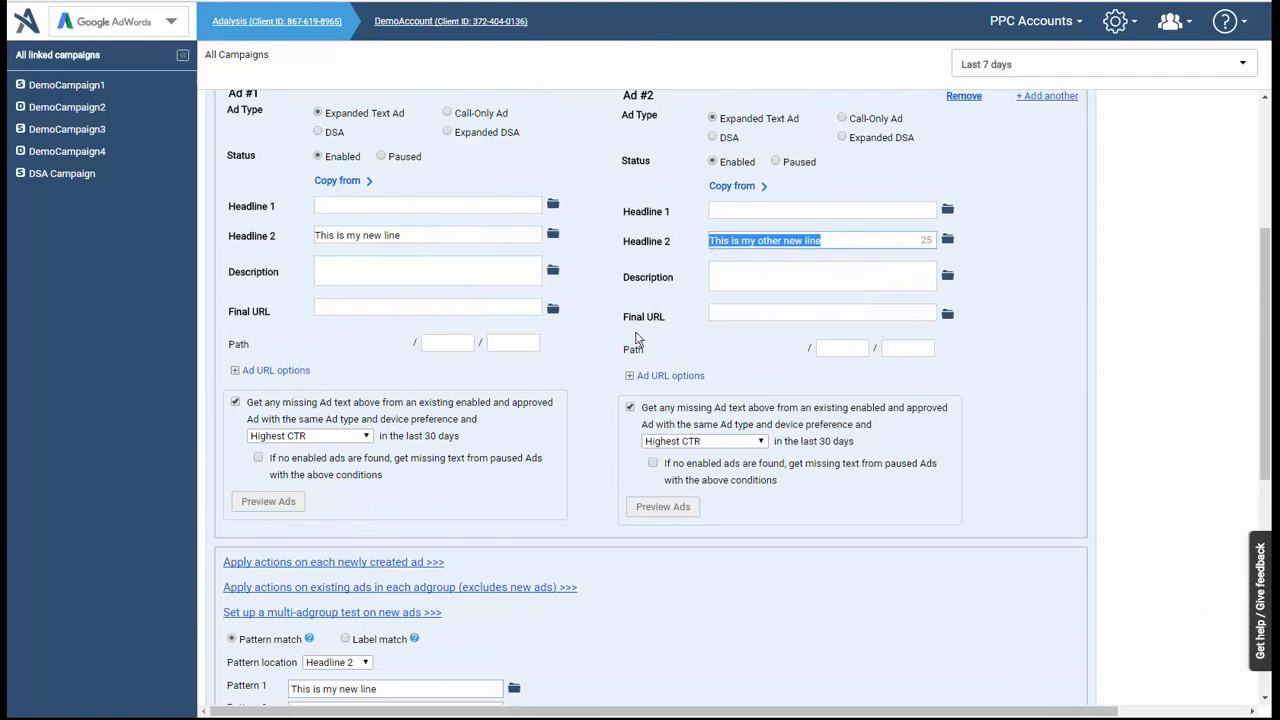
pyautogui.scroll(-3, 634, 340)
pyautogui.click(419, 488)
pyautogui.hotkey('ctrl', 'v')
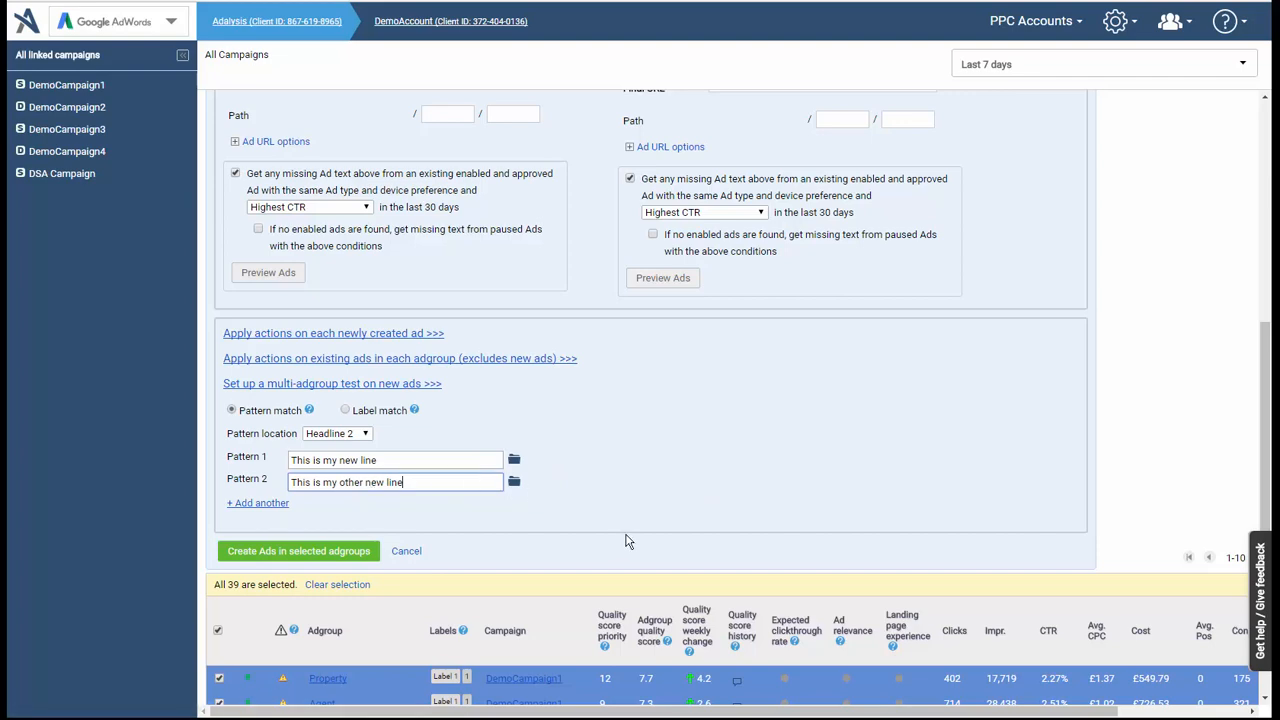
# Preview the ads that Ad #2 creates in the selected ad groups, and close the preview
pyautogui.scroll(1, 626, 540)
pyautogui.scroll(2, 626, 541)
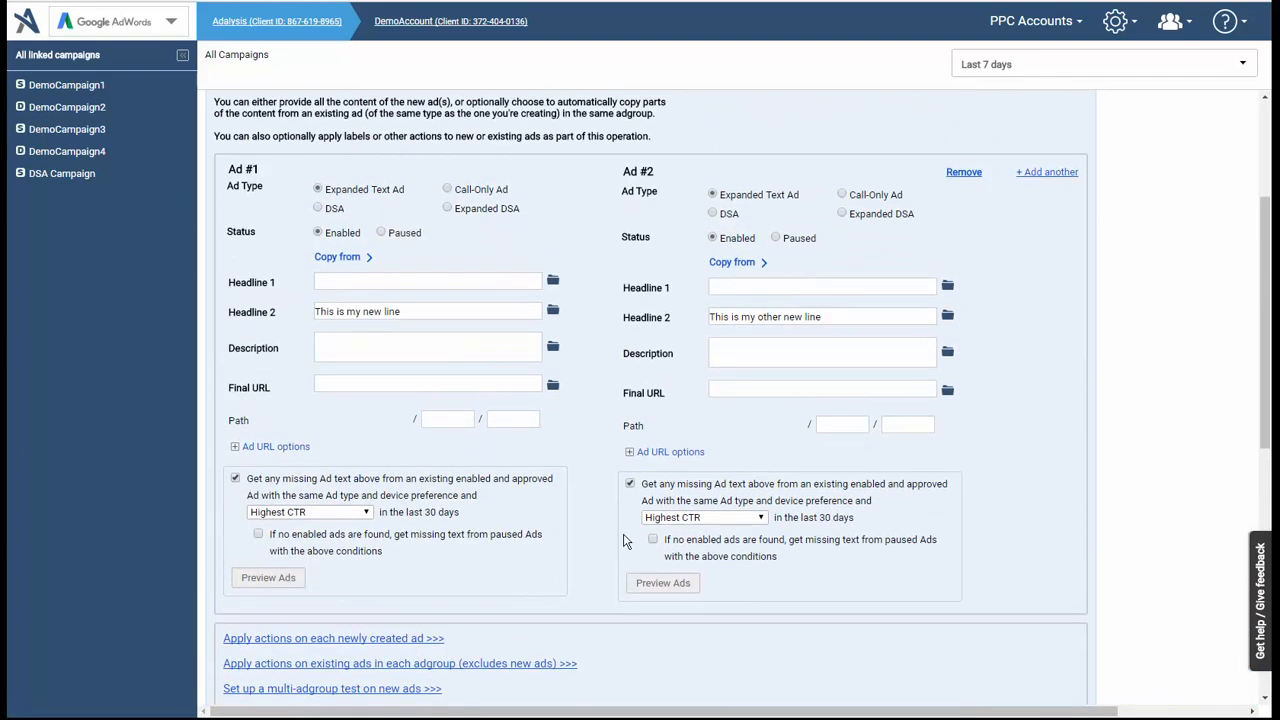
pyautogui.click(663, 583)
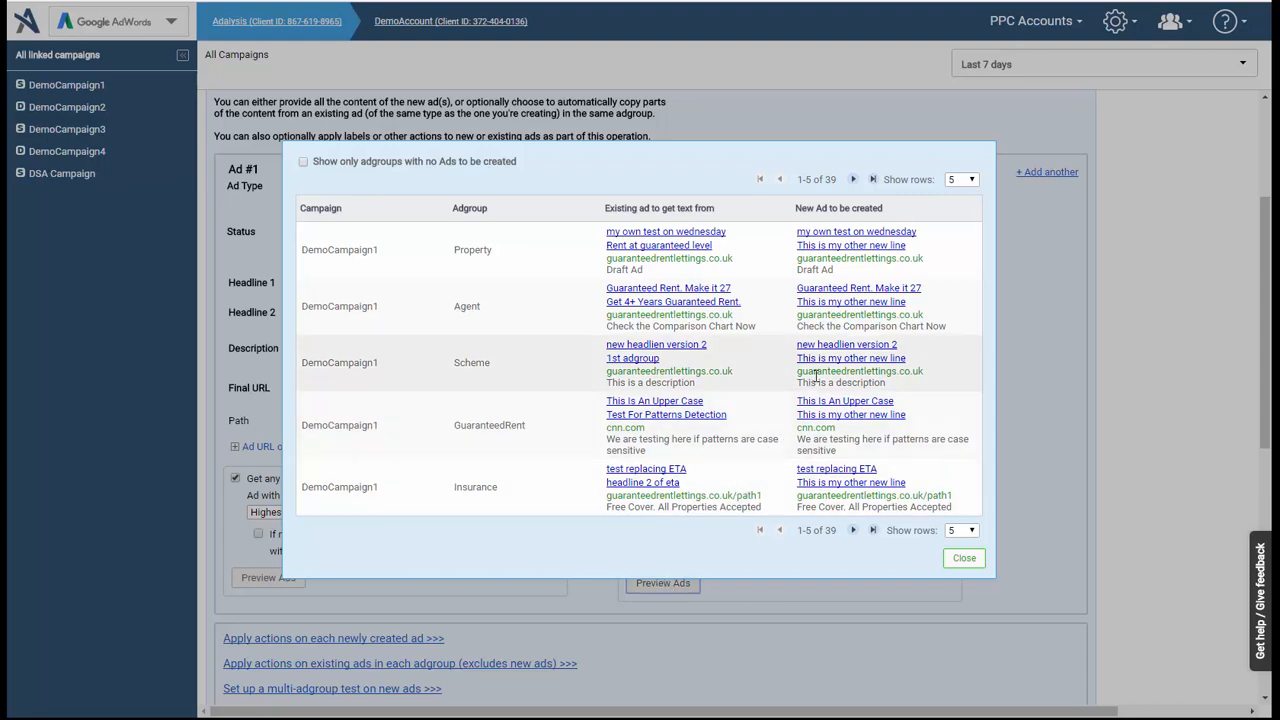
pyautogui.click(783, 685)
# Let Ad #1 get its missing text from paused ads if no enabled ads are found
pyautogui.scroll(-4, 783, 685)
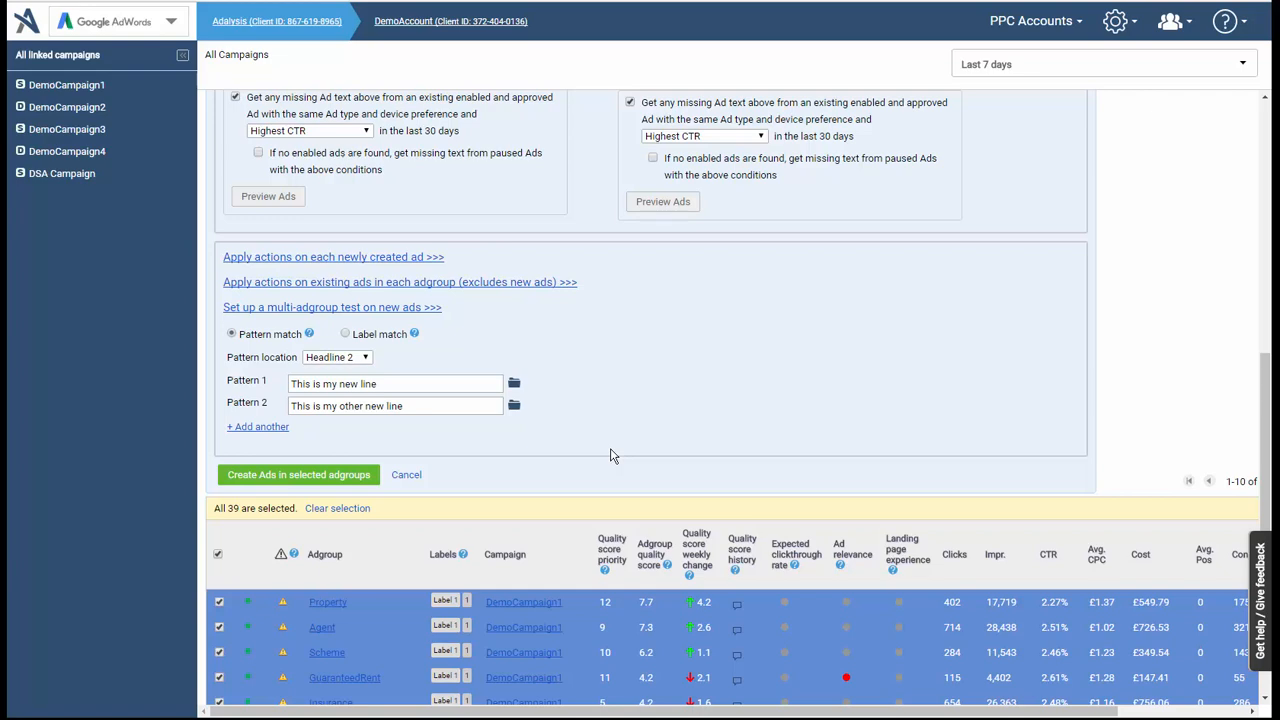
pyautogui.scroll(3, 613, 455)
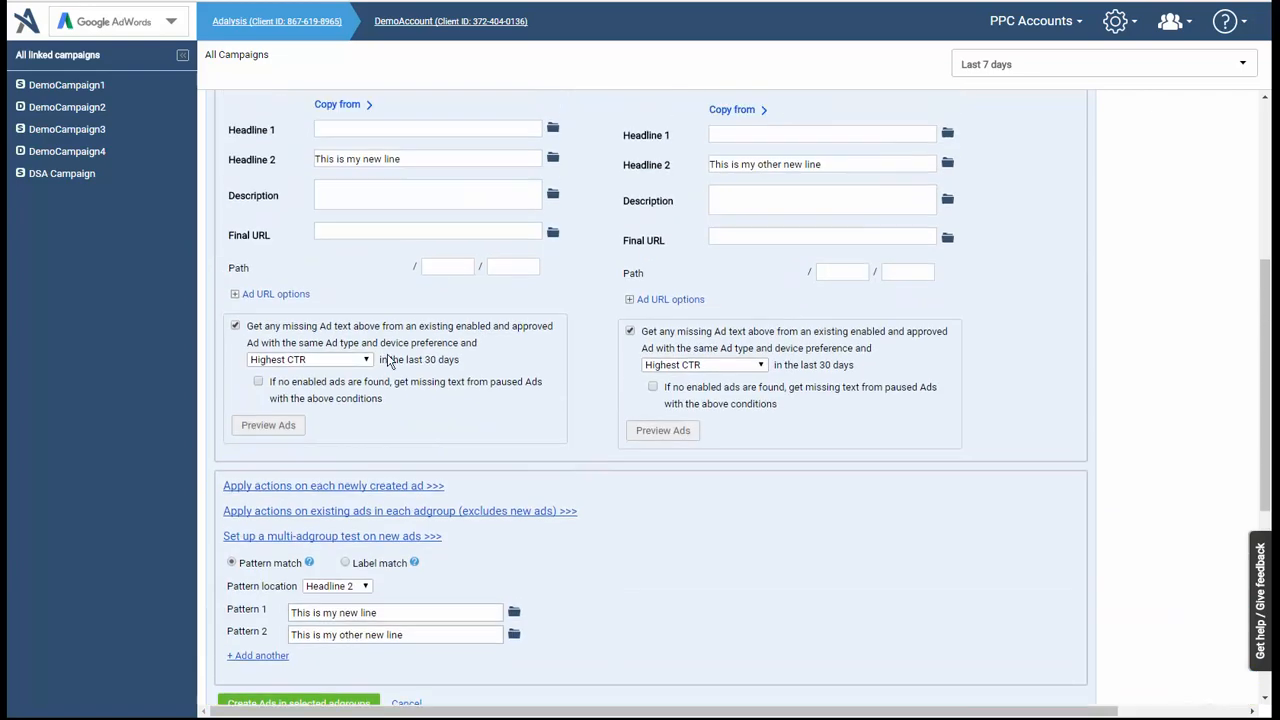
pyautogui.click(258, 382)
pyautogui.scroll(1, 669, 545)
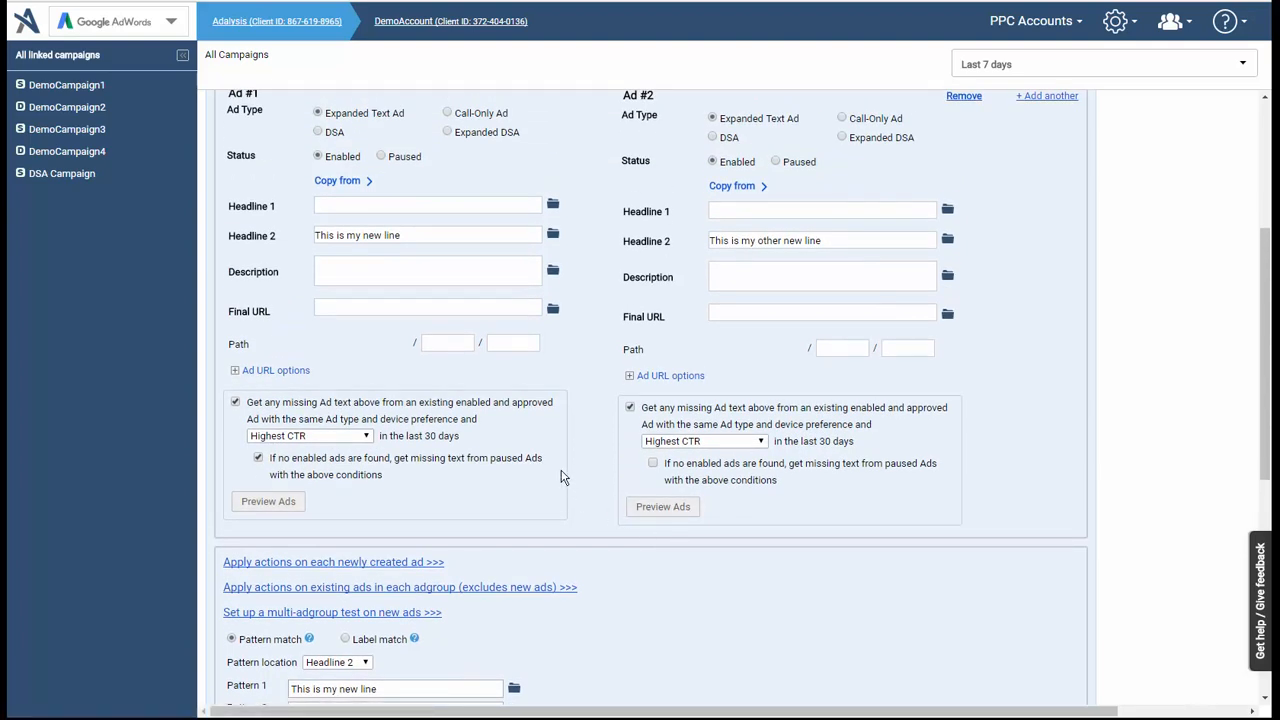